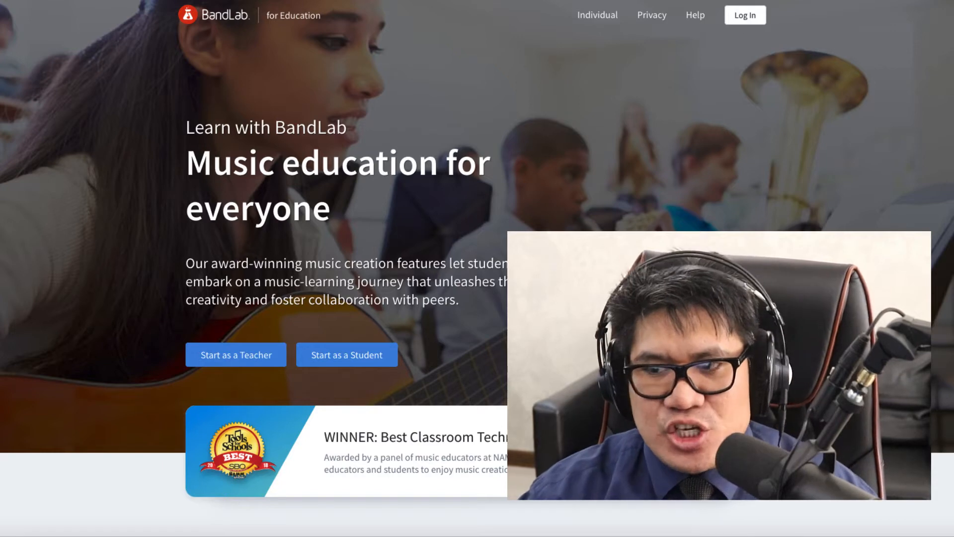
Step: Log in to BandLab for Education with the prefilled credentials and open the Sample Class Studio class
click(745, 16)
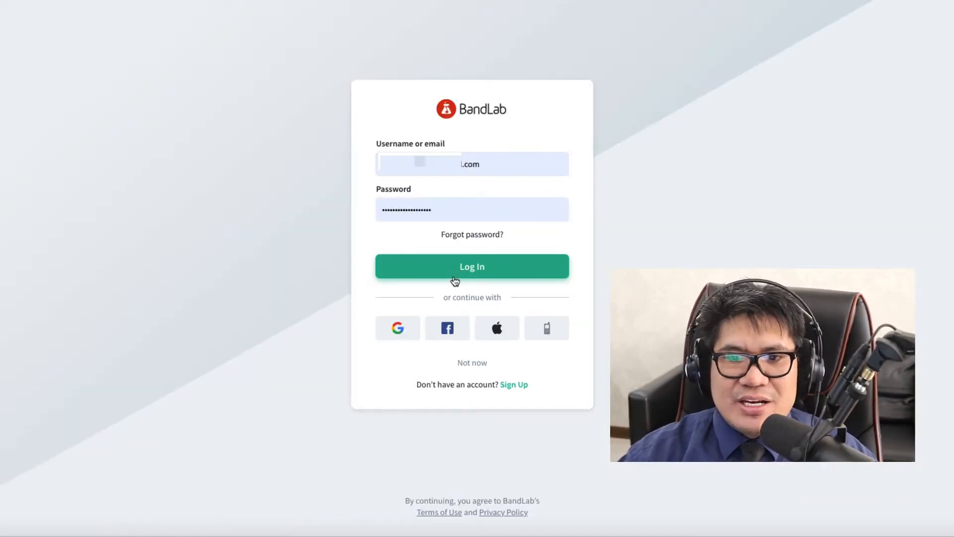
click(464, 267)
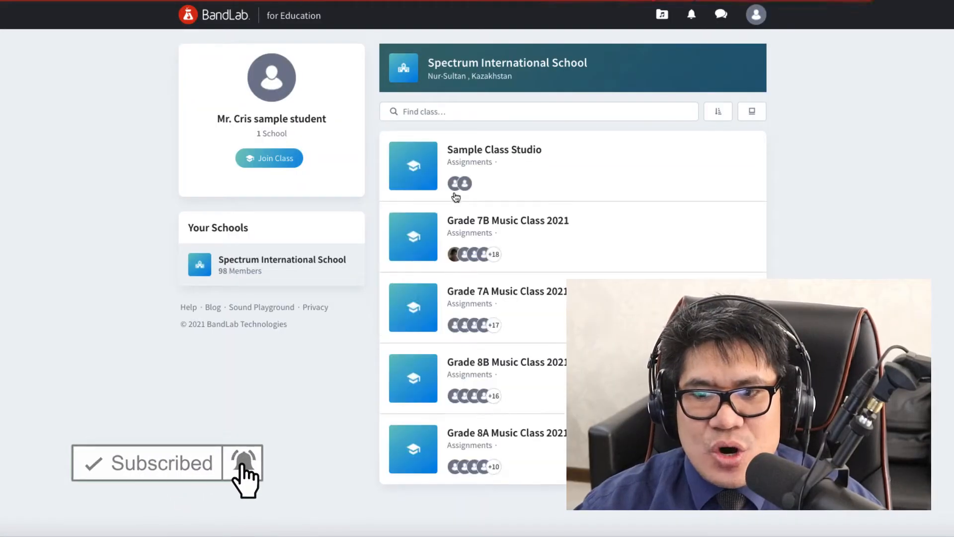
click(494, 150)
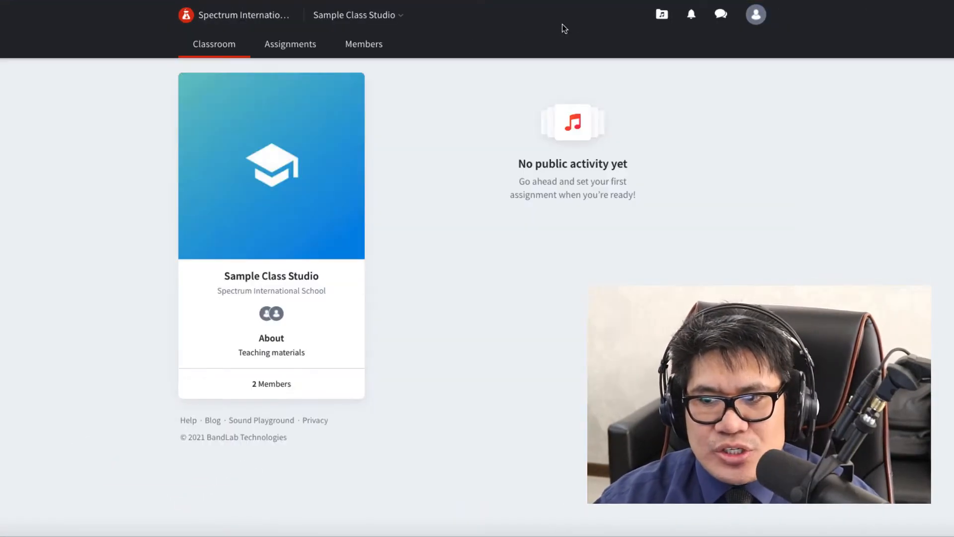
Step: Go to the personal library and start a new personal project in the Mix Editor
click(662, 15)
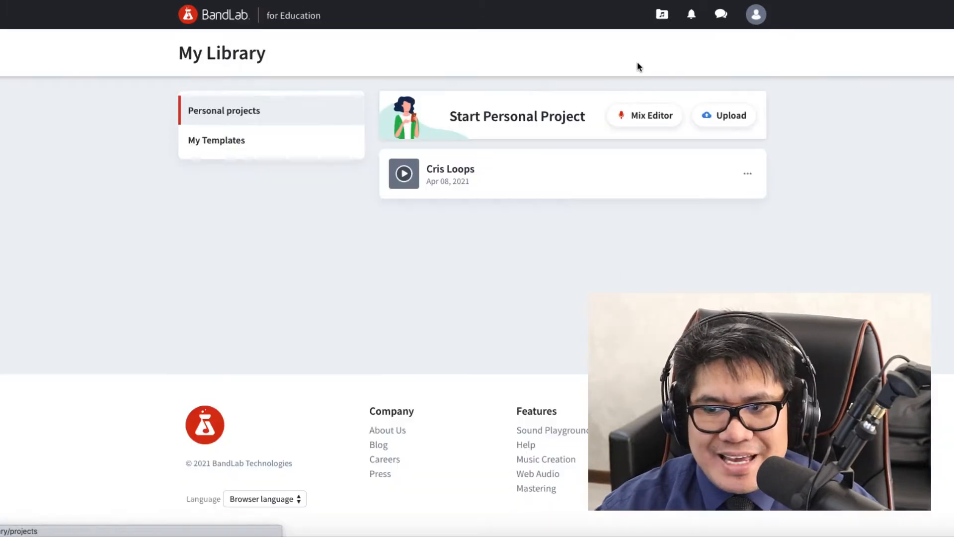
click(647, 118)
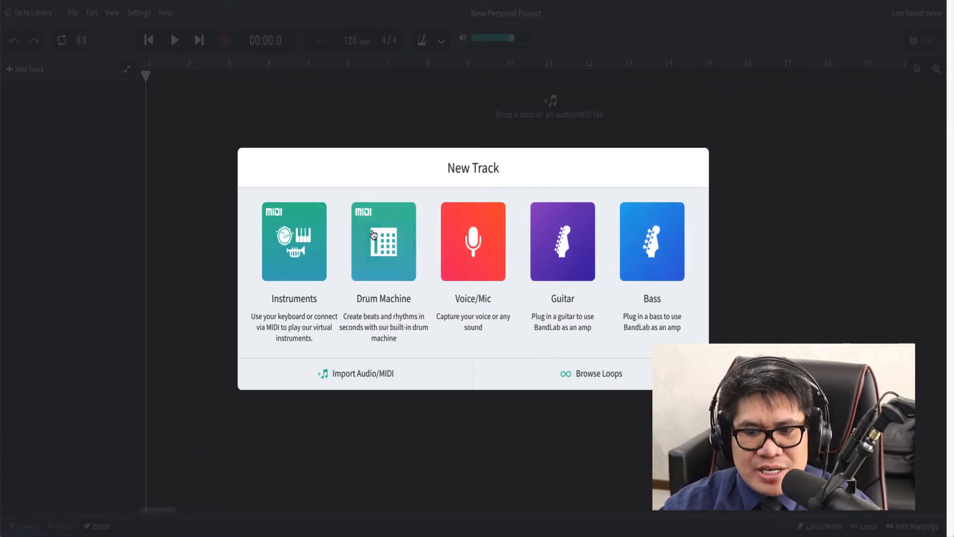
Step: Add a virtual instrument track to the new project and delete it again, leaving the project without tracks
click(295, 249)
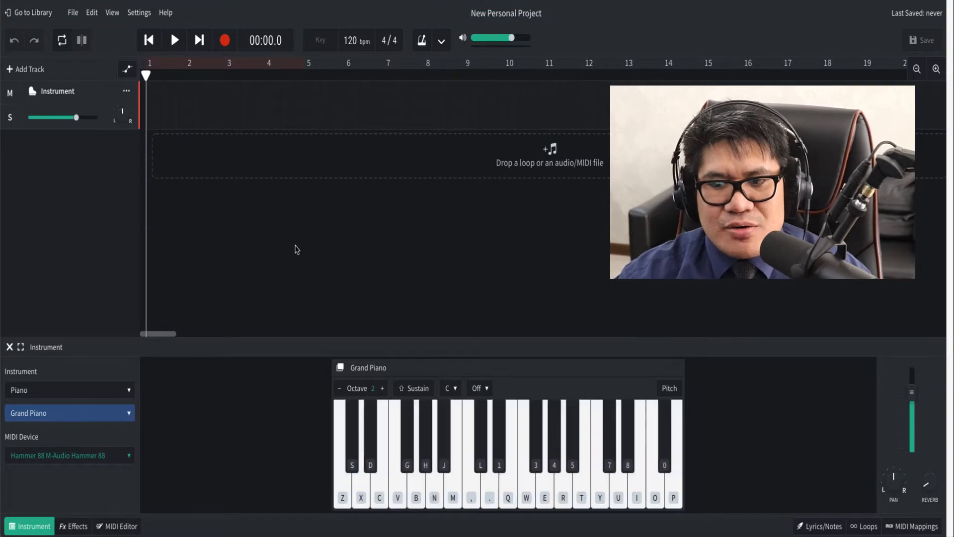
right_click(92, 104)
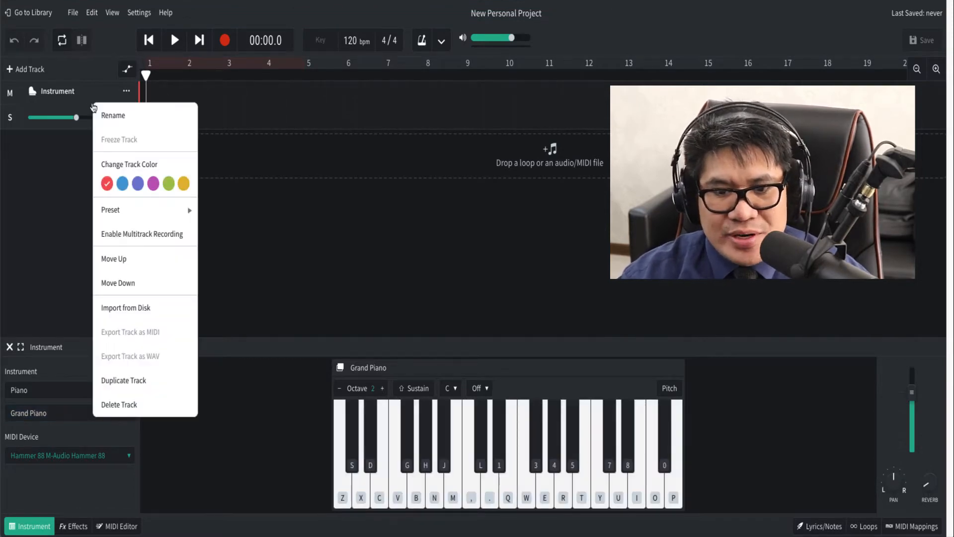
click(124, 404)
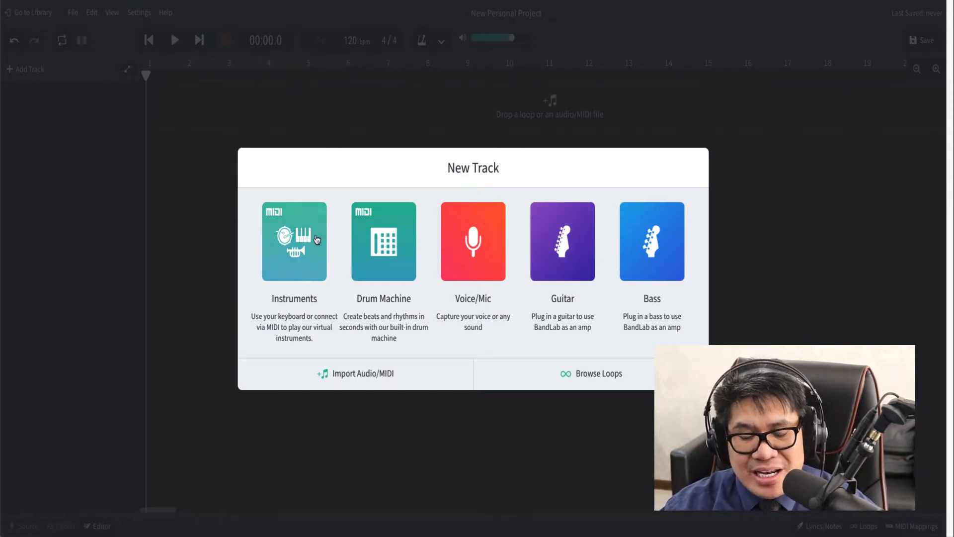
click(133, 207)
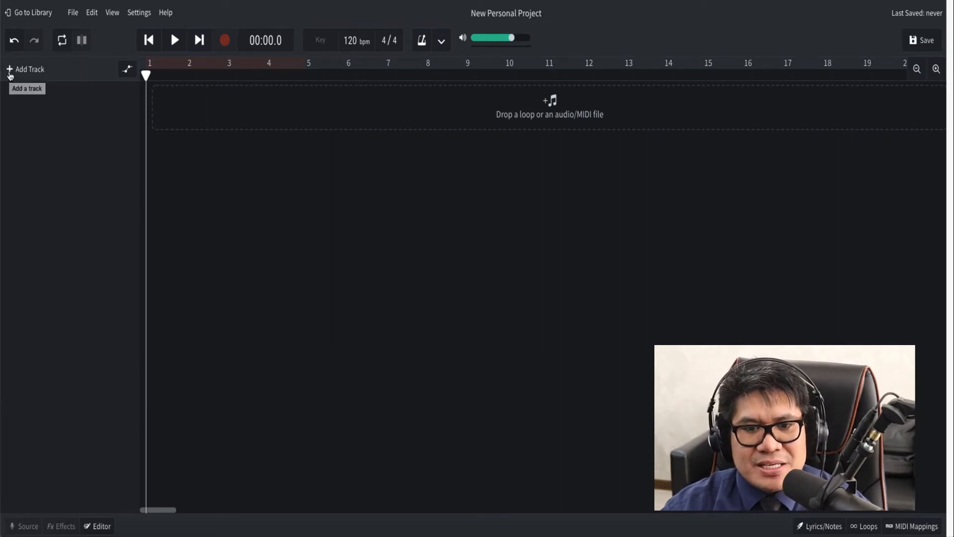
Step: Add a virtual instrument track to the project and rename it Piano
click(10, 72)
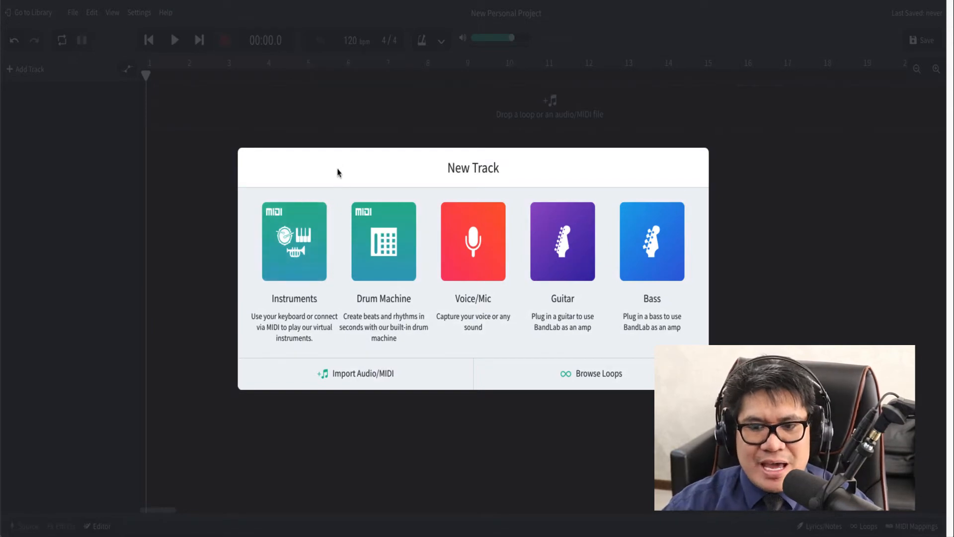
click(291, 275)
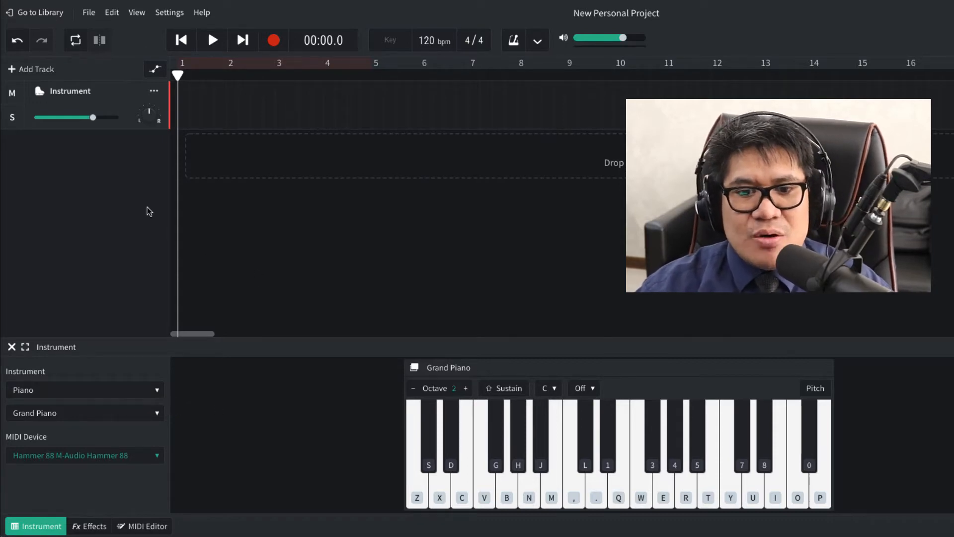
click(94, 92)
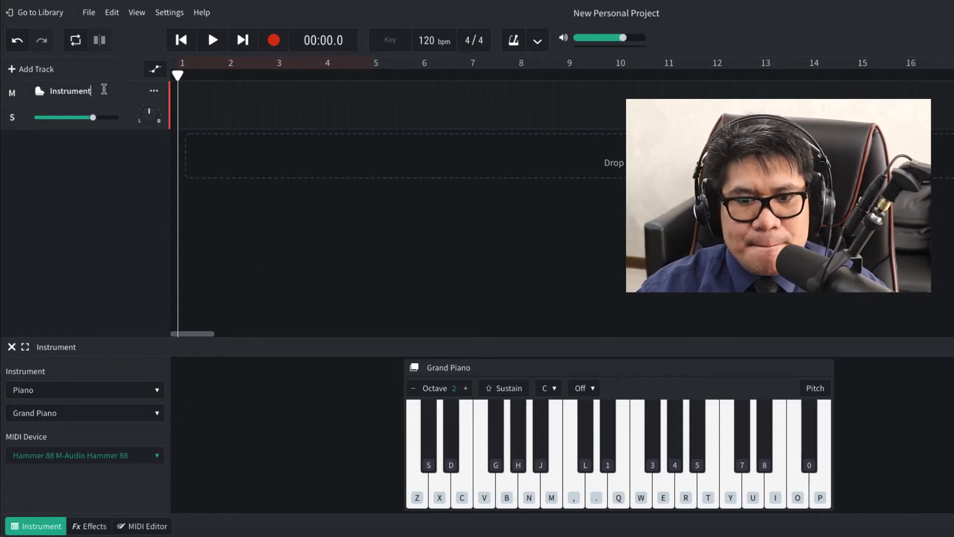
drag(104, 91, 103, 90)
click(124, 215)
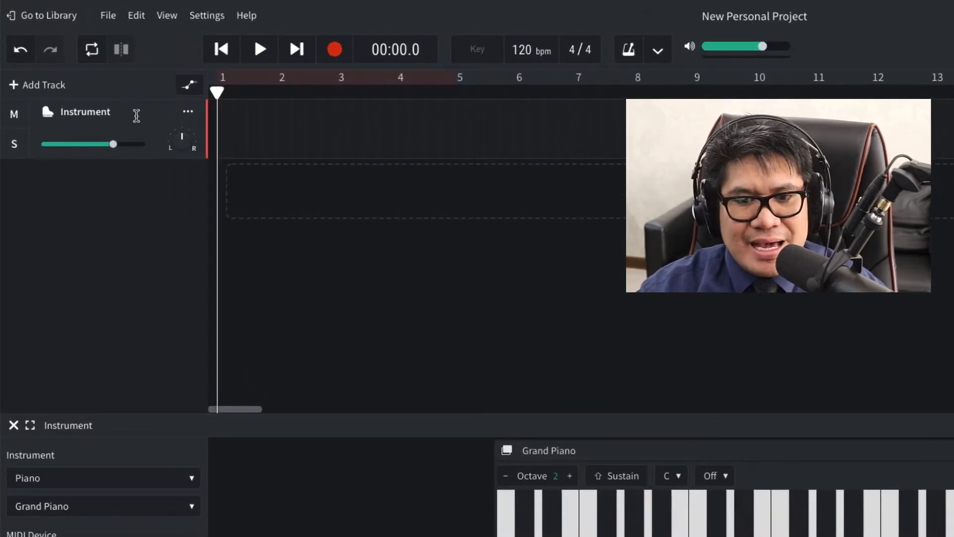
key(BackSpace)
key(BackSpace)
key(BackSpace)
key(BackSpace)
key(BackSpace)
key(BackSpace)
key(BackSpace)
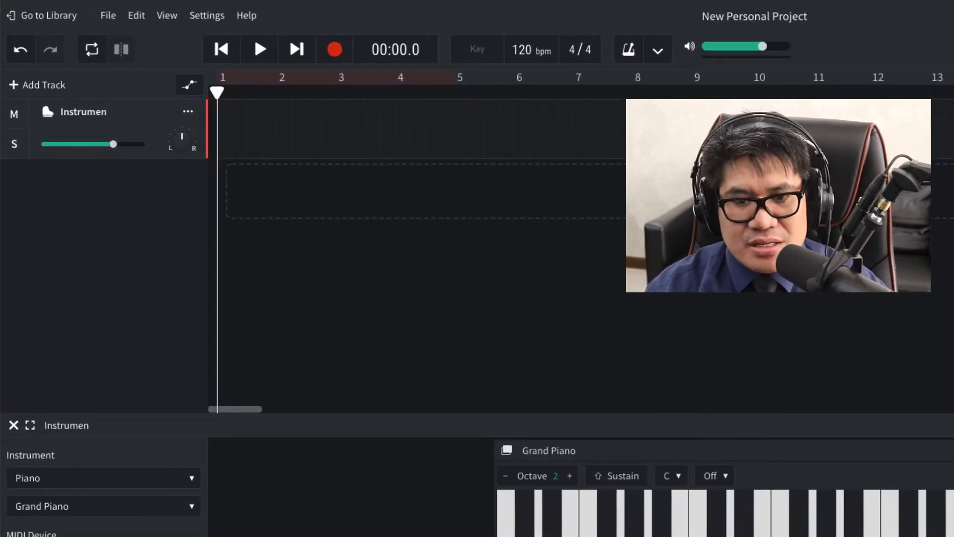
key(BackSpace)
key(BackSpace)
key(BackSpace)
text(Piano)
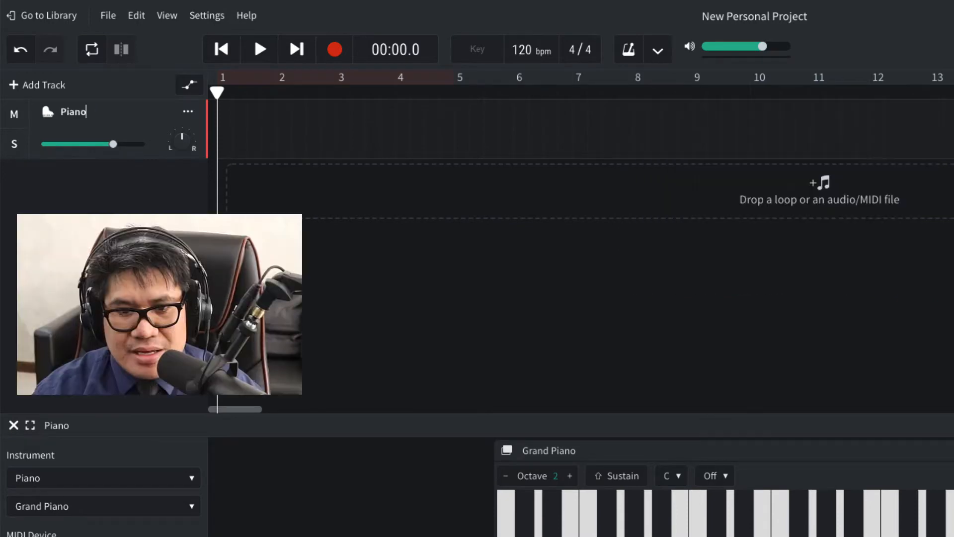
key(Return)
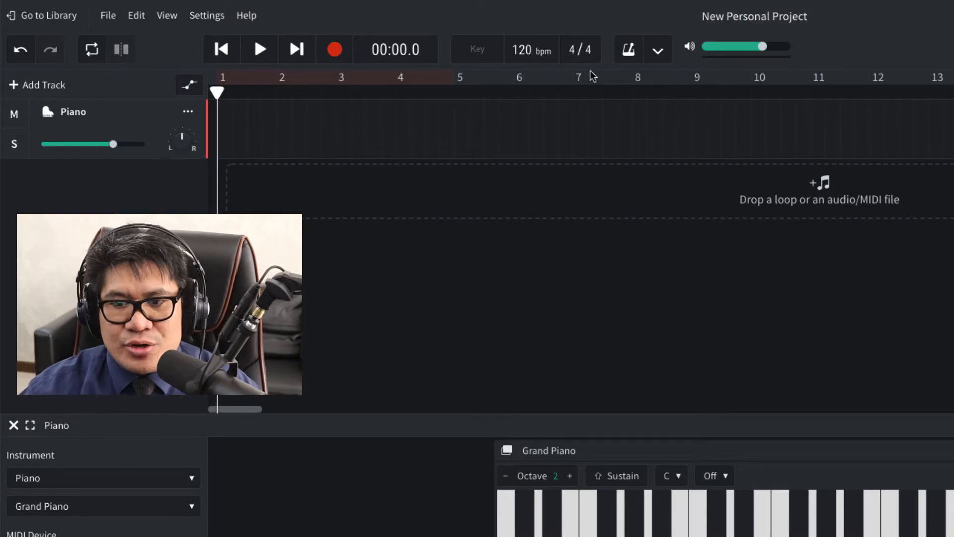
Step: Set the tempo to 100 bpm and the metronome sound to Tick at full volume, and preview the metronome
click(659, 53)
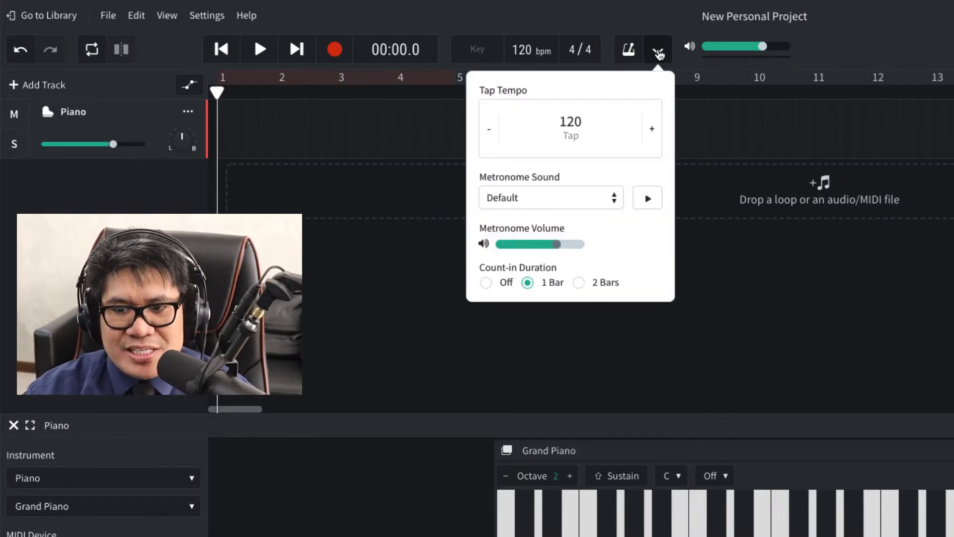
click(489, 134)
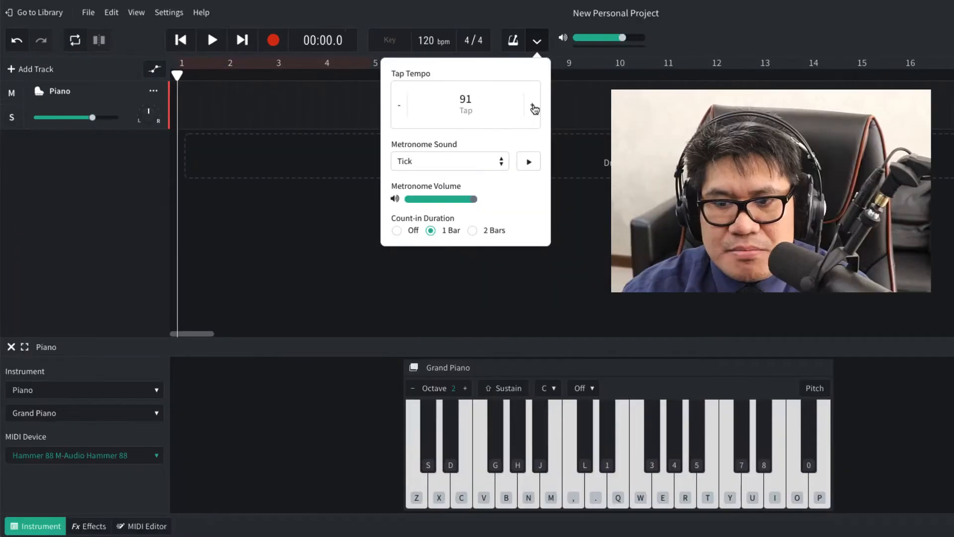
click(652, 129)
click(652, 129)
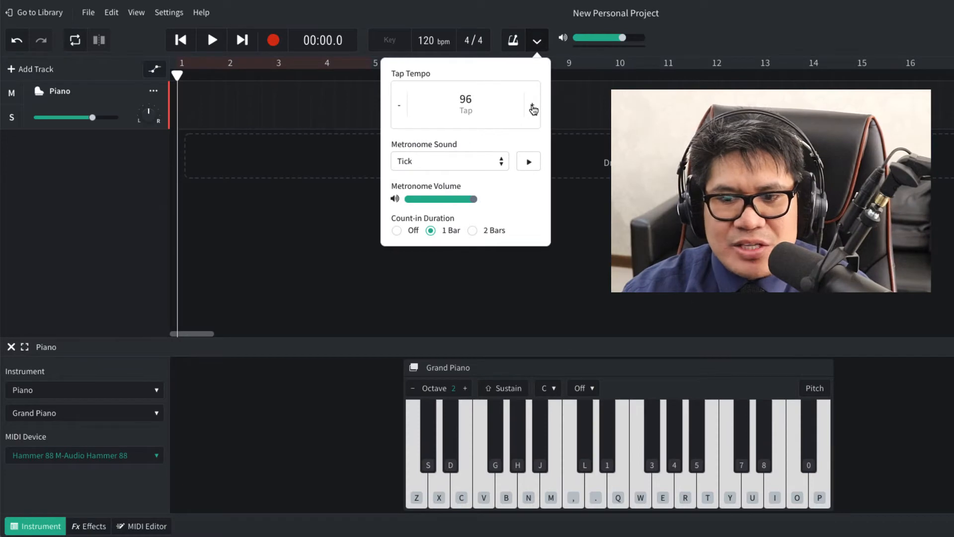
click(529, 162)
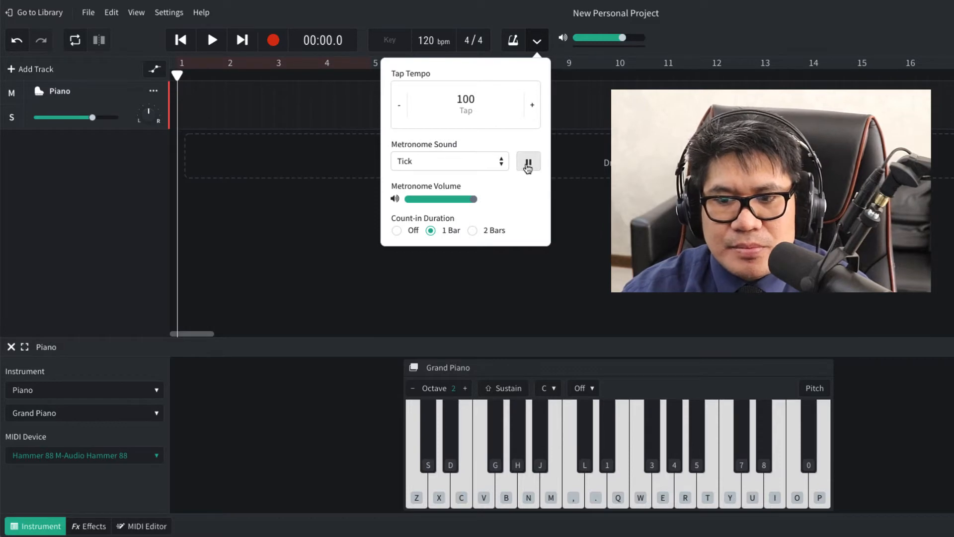
click(529, 164)
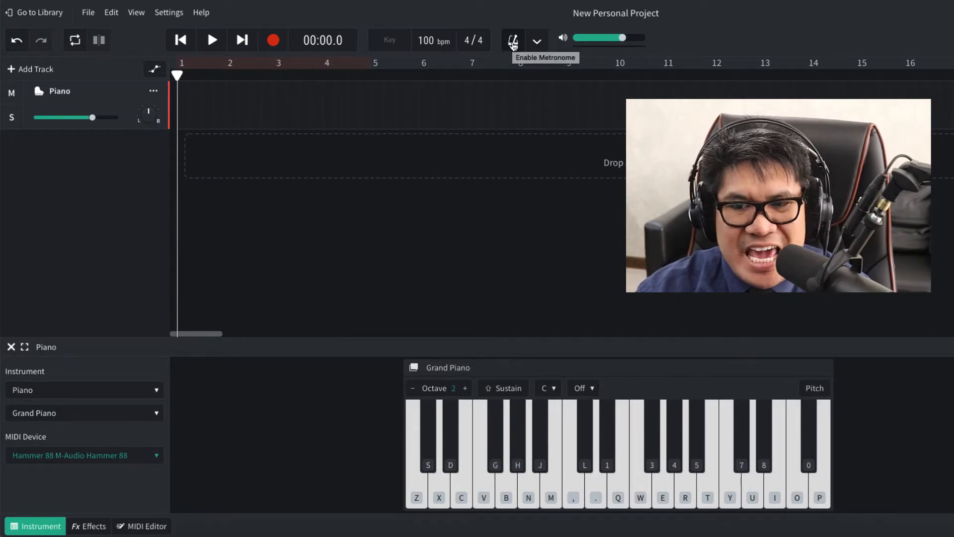
Step: Enable the metronome and start recording on the Piano track
click(514, 44)
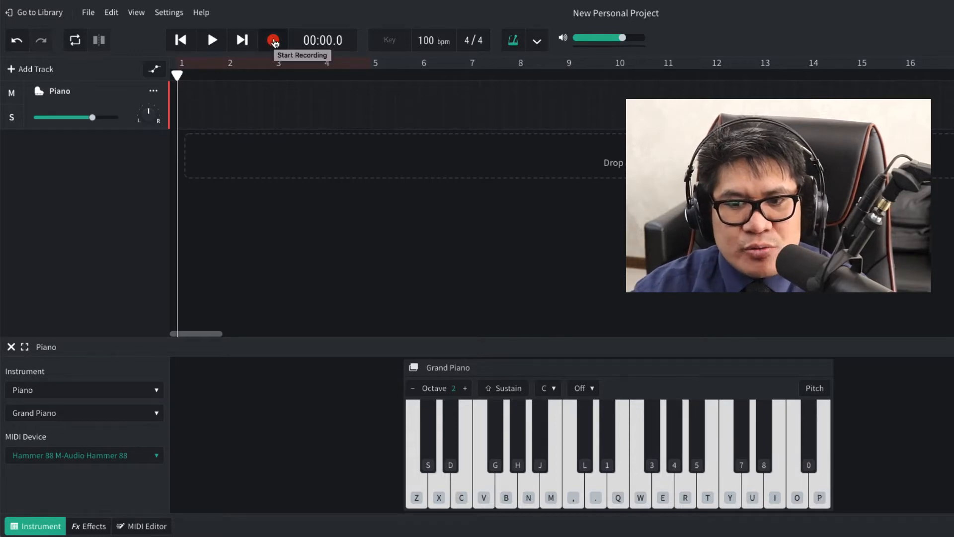
click(273, 41)
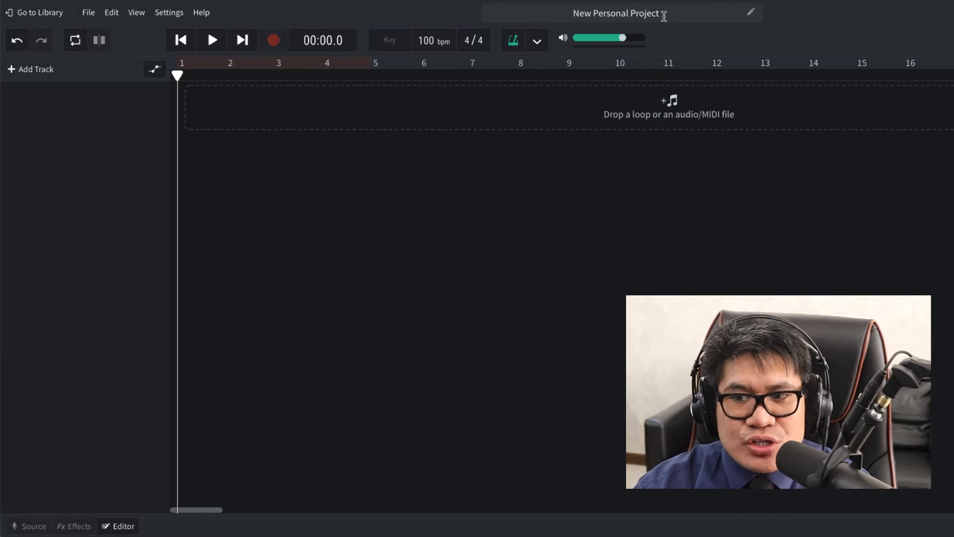
Step: Rename the project from its default title to Explore Instruments
drag(666, 15, 532, 4)
click(684, 17)
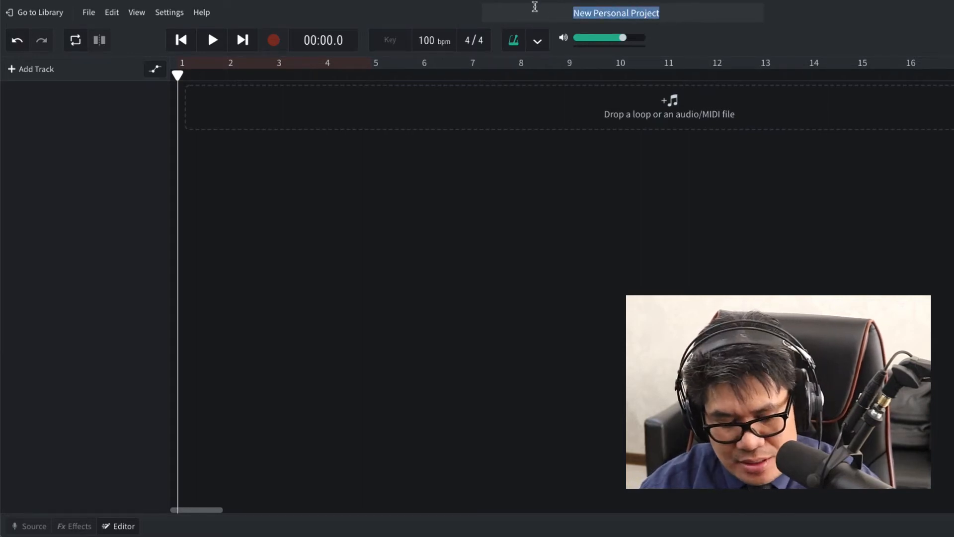
text(Explore INB)
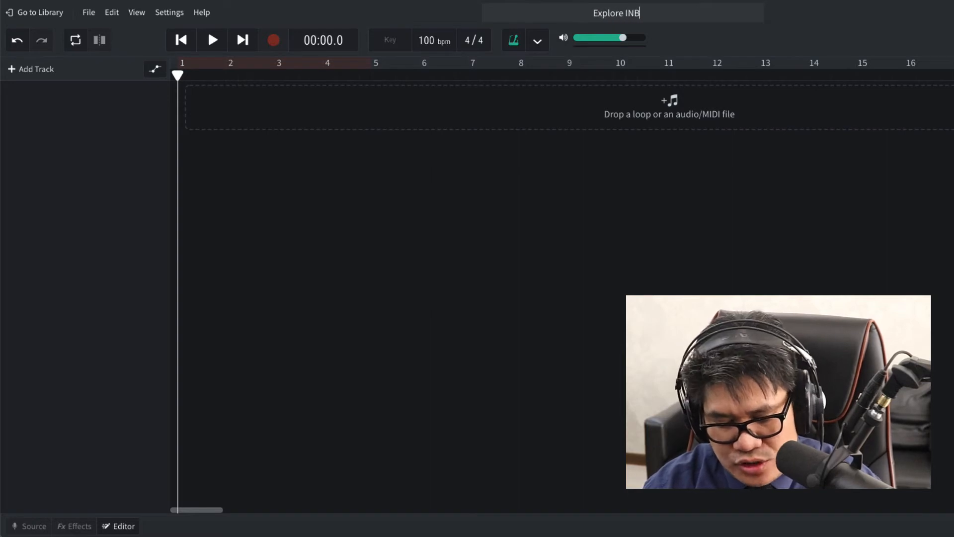
text(strume)
key(BackSpace)
key(BackSpace)
key(BackSpace)
key(BackSpace)
key(BackSpace)
key(BackSpace)
key(BackSpace)
key(BackSpace)
text(nstrument)
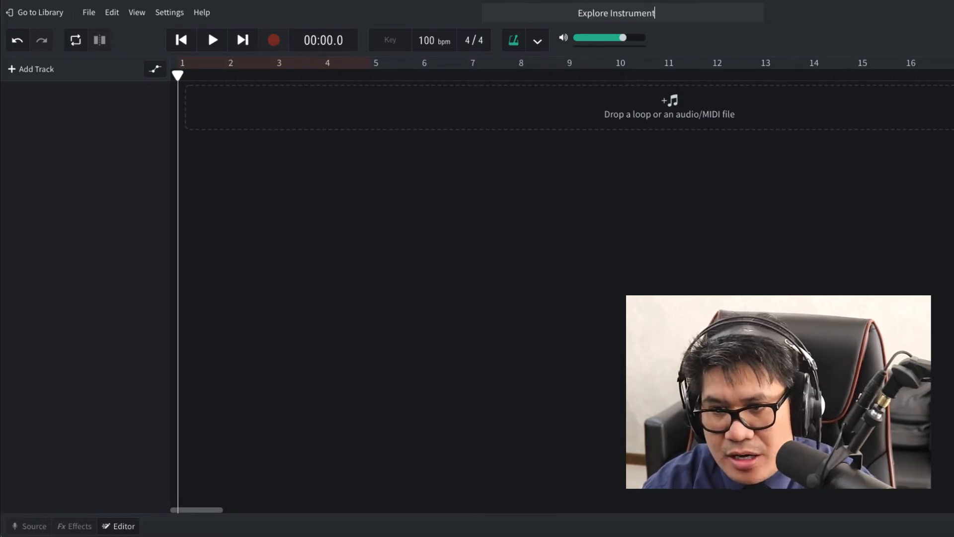
text(s)
click(101, 178)
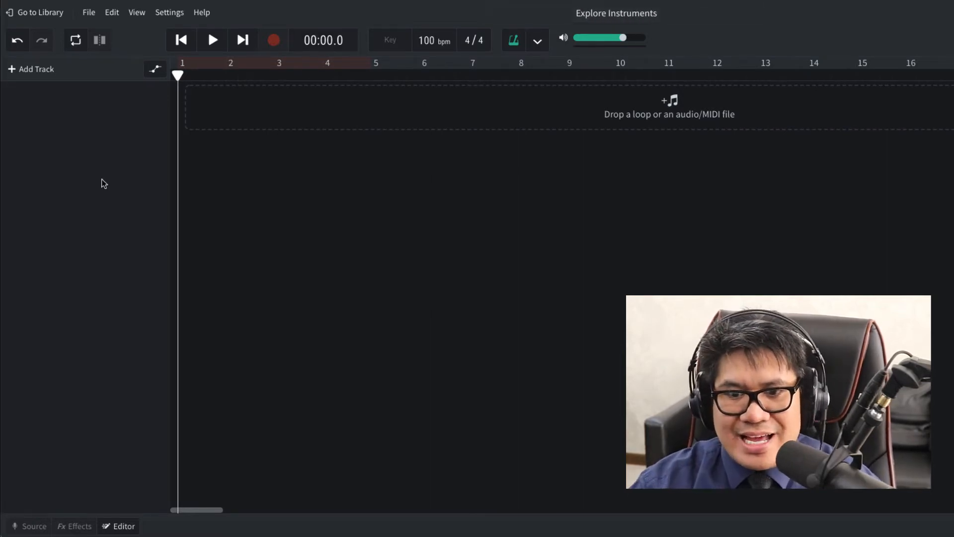
Step: Add a new virtual instrument track and name it Piano
click(13, 74)
click(375, 247)
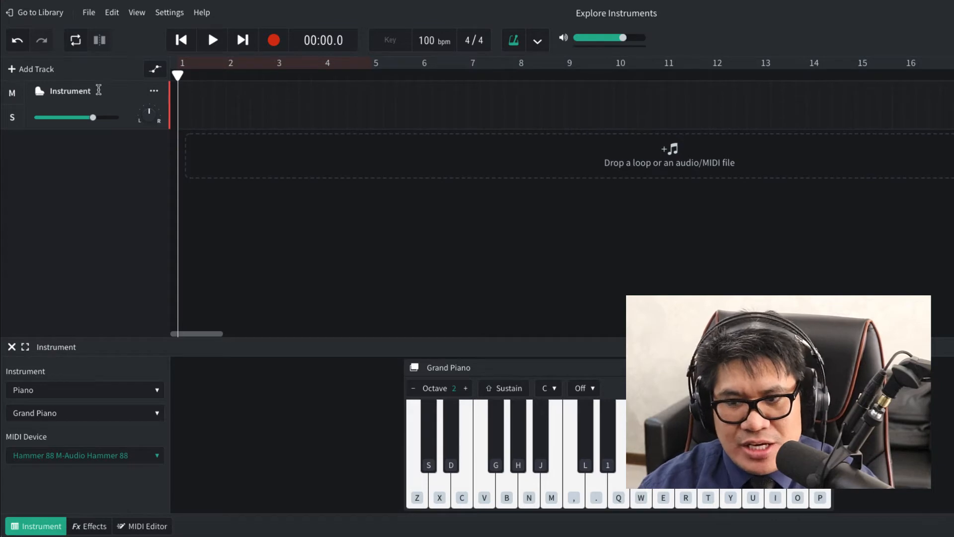
double_click(99, 89)
text(Pian)
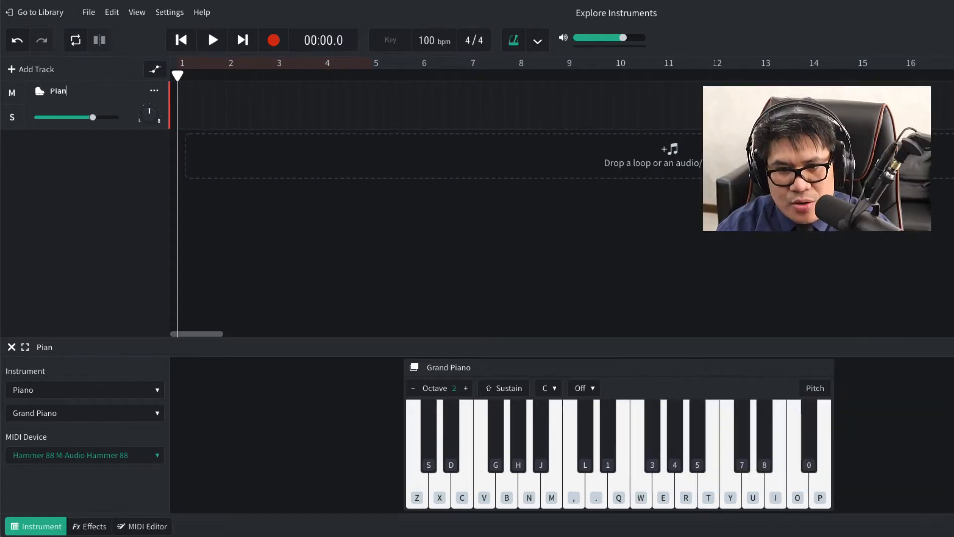
text(o)
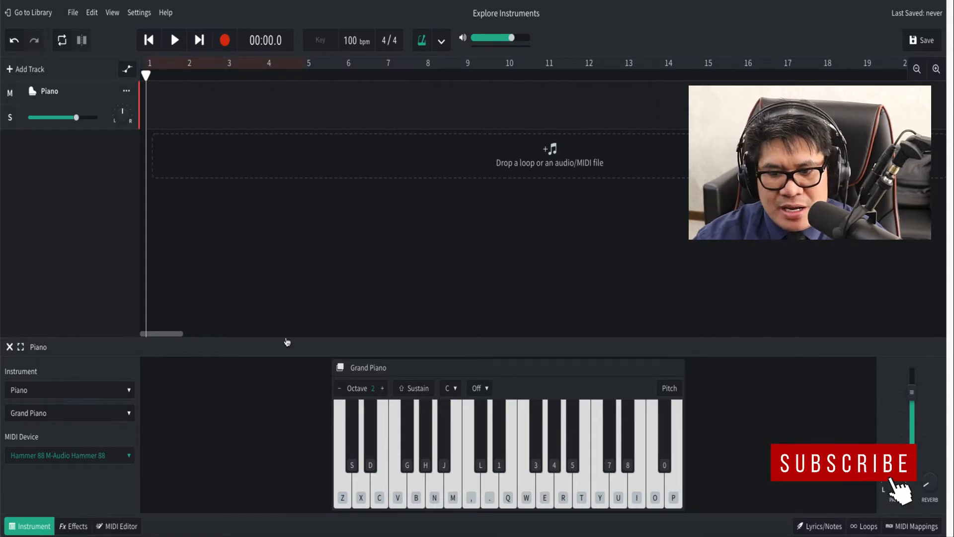
Step: Try out several notes on the virtual Grand Piano using the computer keyboard
text(nm)
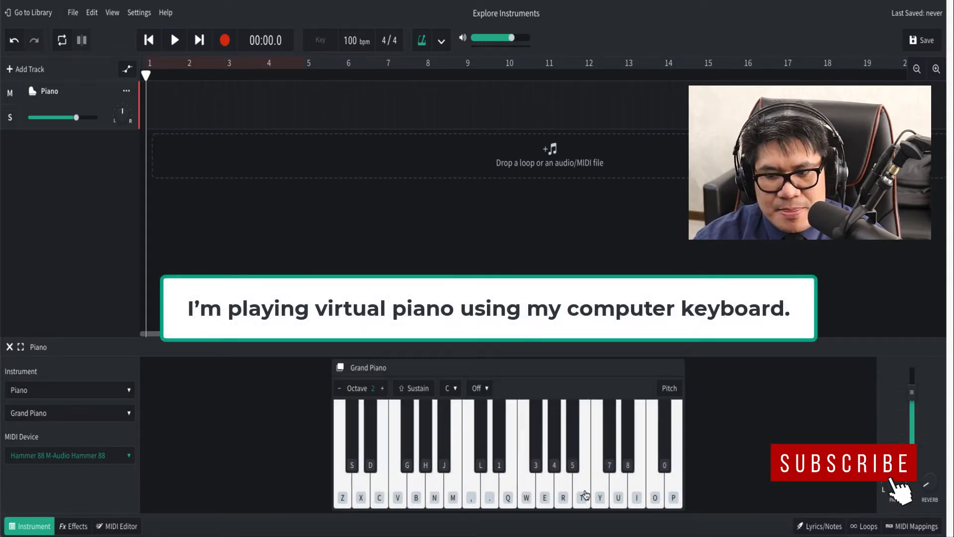
text(ib)
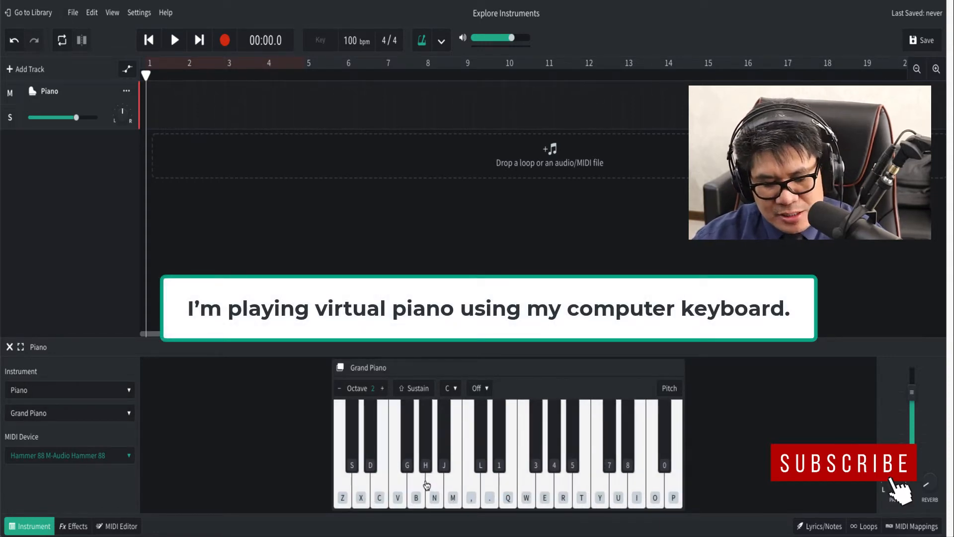
text(cvb)
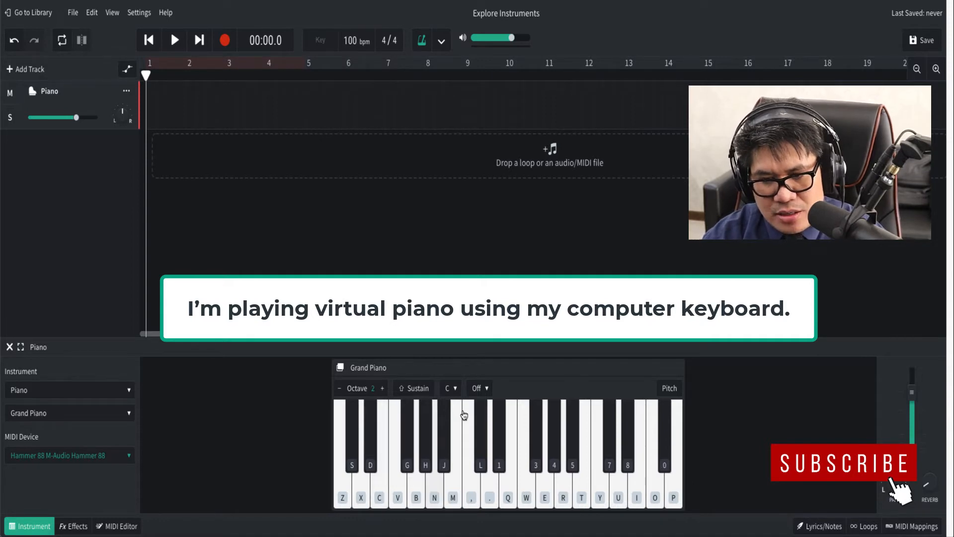
text(nm)
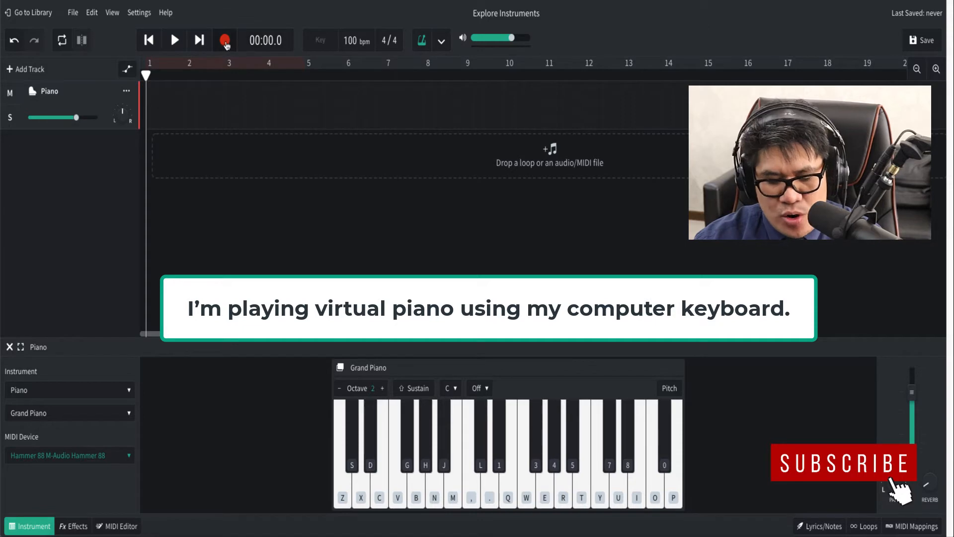
Step: Record a four-bar piano part with the two-note chords E–G, F–A, G–B and E–G, and listen to it
click(225, 44)
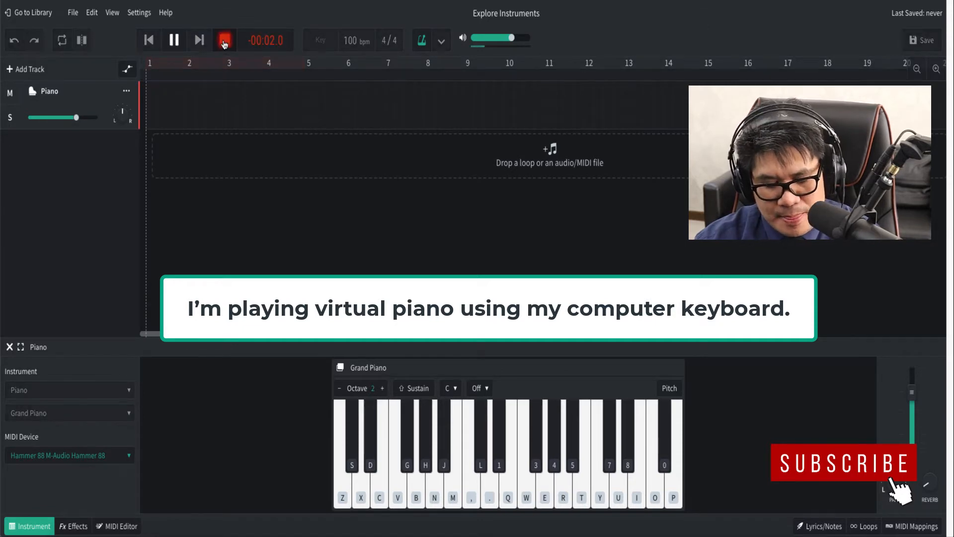
key(q)
key(e)
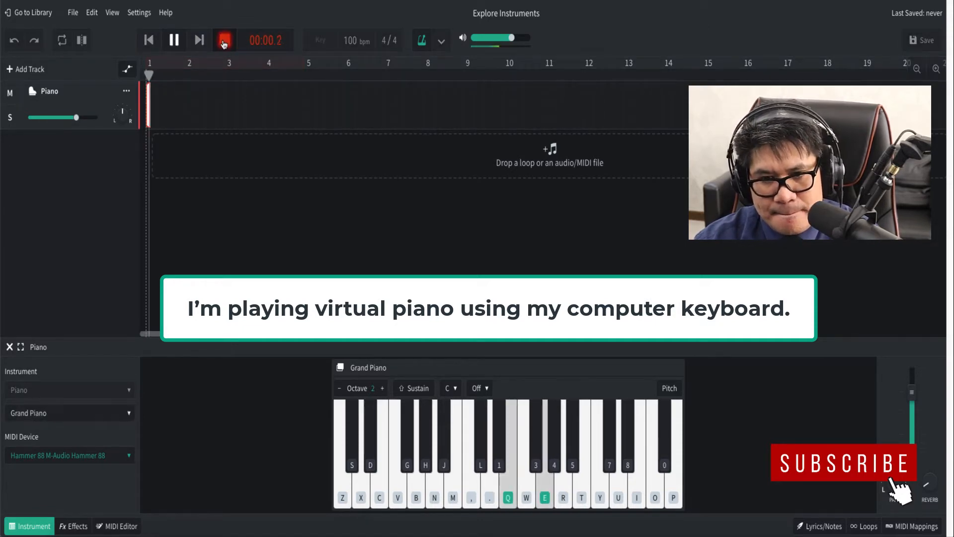
key(w)
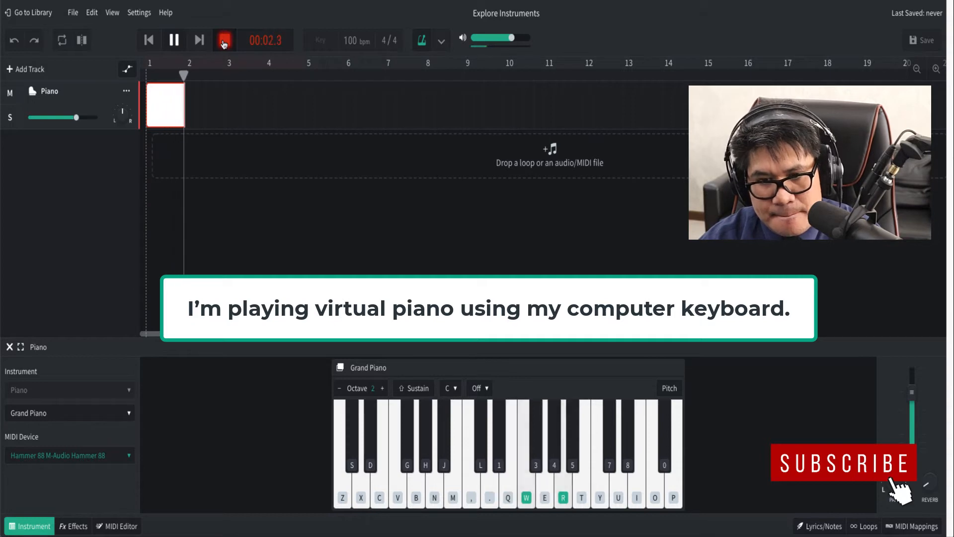
key(r)
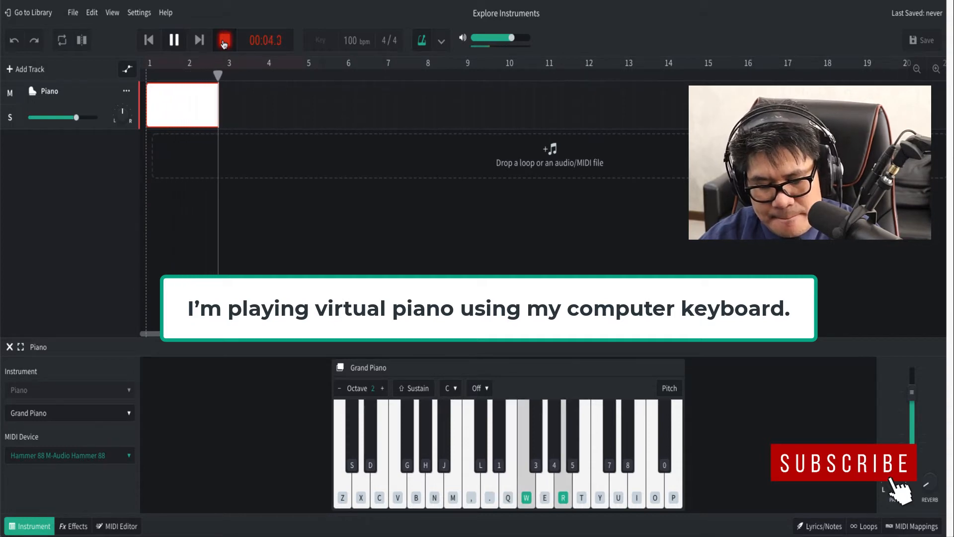
key(e)
key(t)
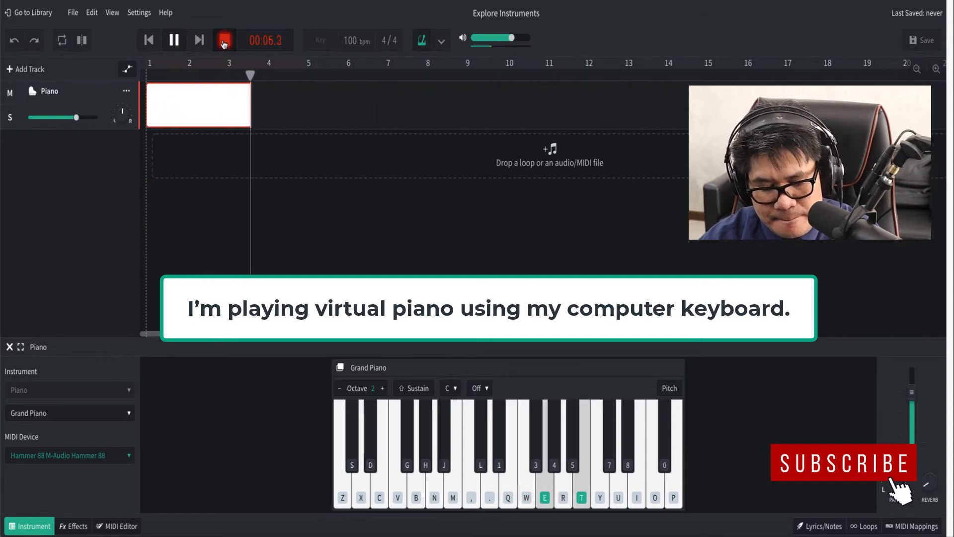
key(q)
key(e)
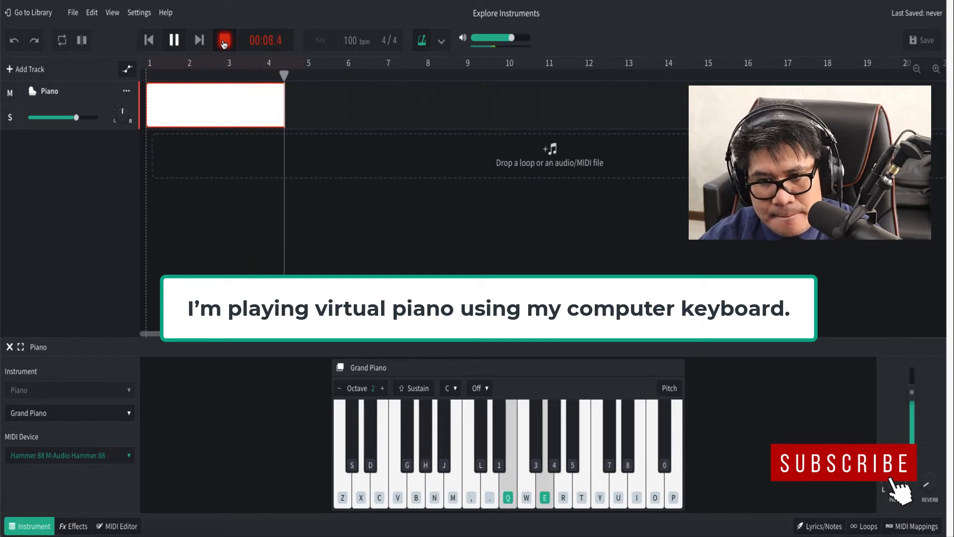
click(224, 42)
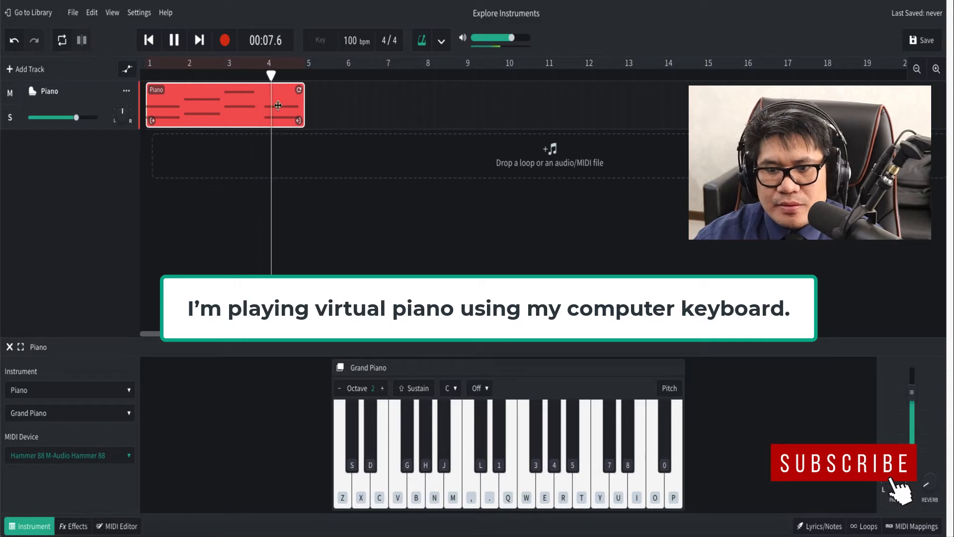
key(space)
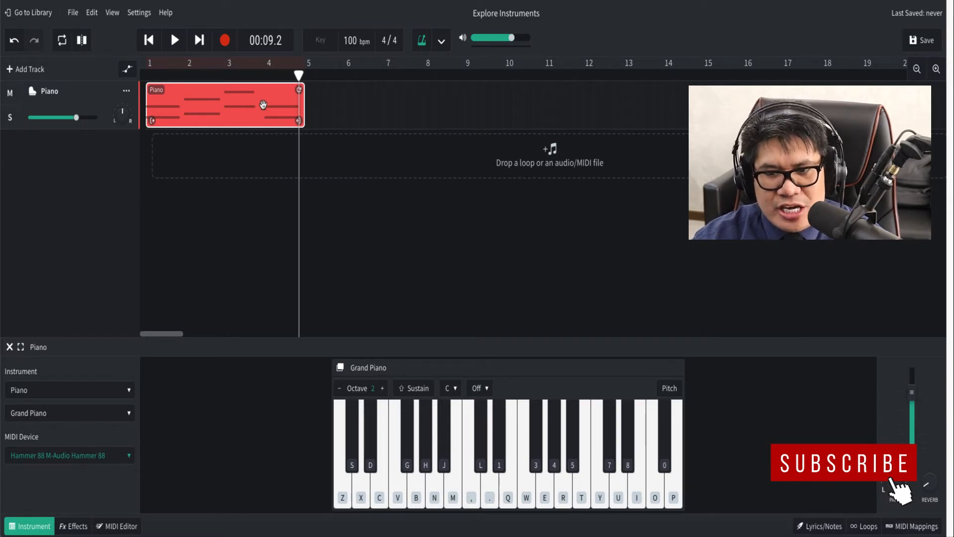
Step: Place a copy of the Piano clip directly after the original at bar 5 and play the track from the start
drag(263, 105, 424, 132)
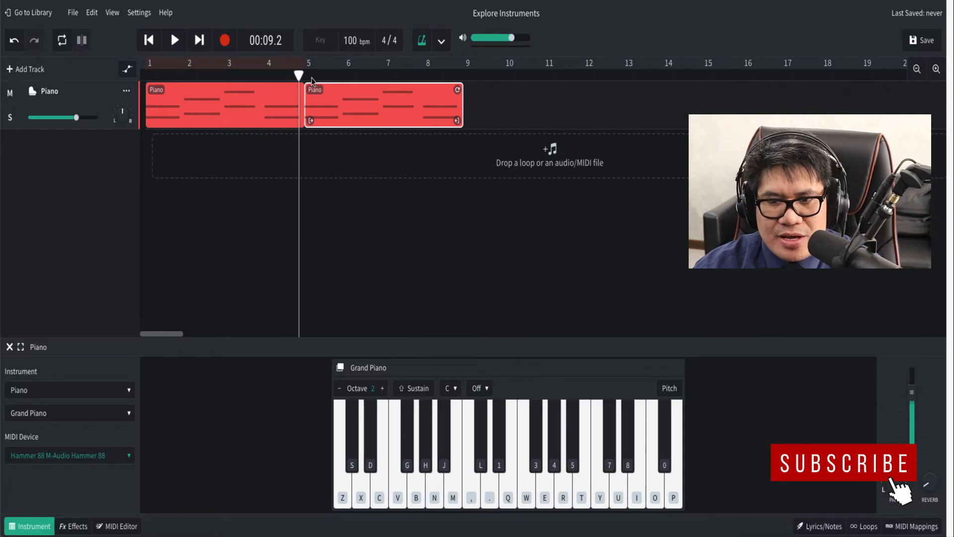
drag(300, 75, 100, 51)
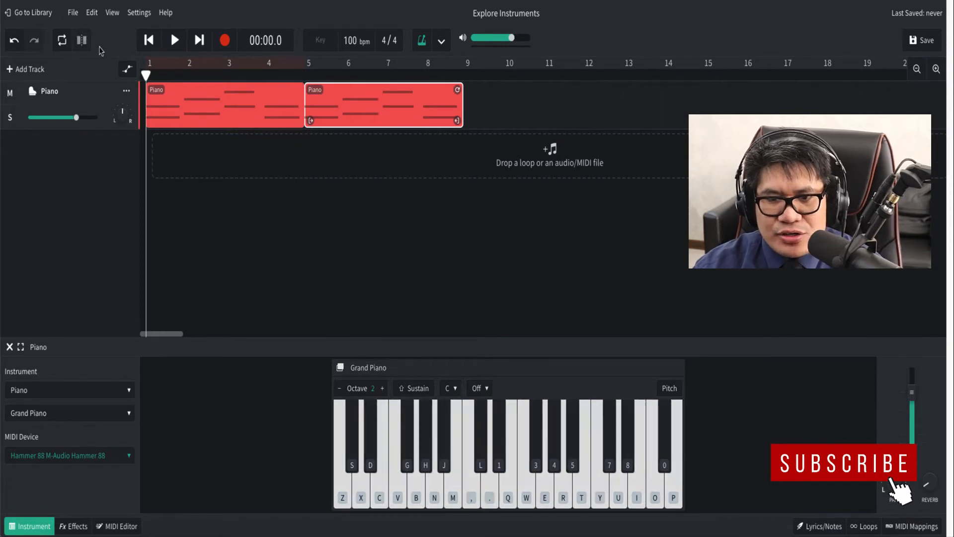
key(space)
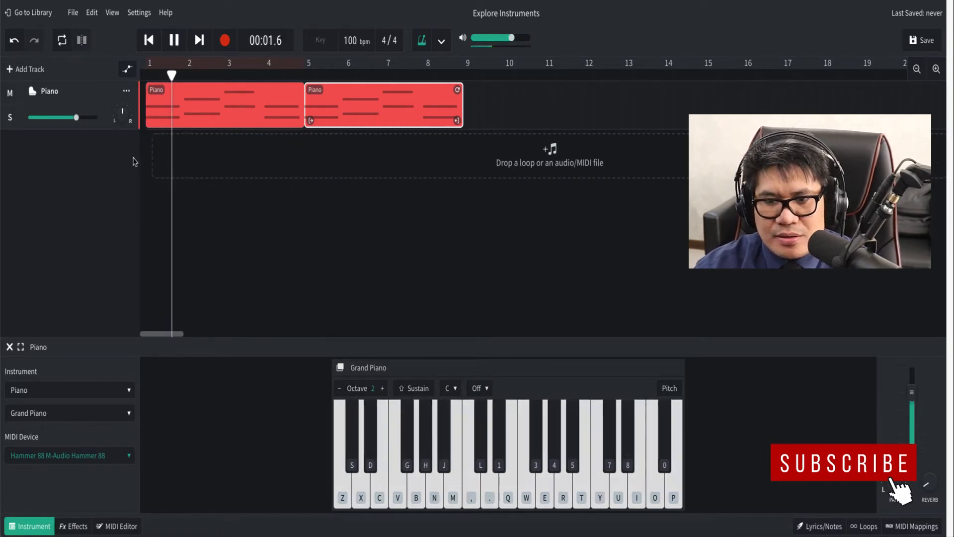
key(space)
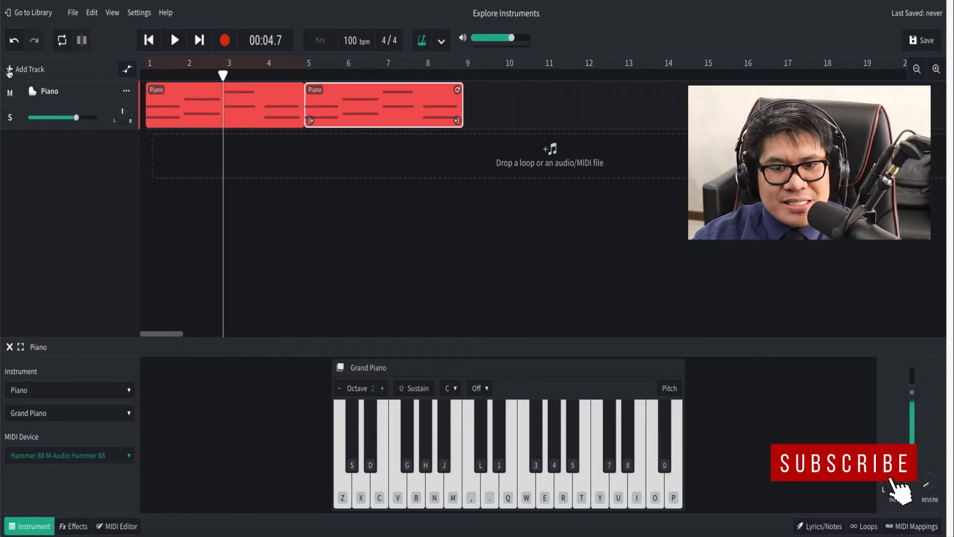
Step: Add a second virtual instrument track, name it bass and set its instrument to Bass with the '62 P-Bass sound
click(9, 73)
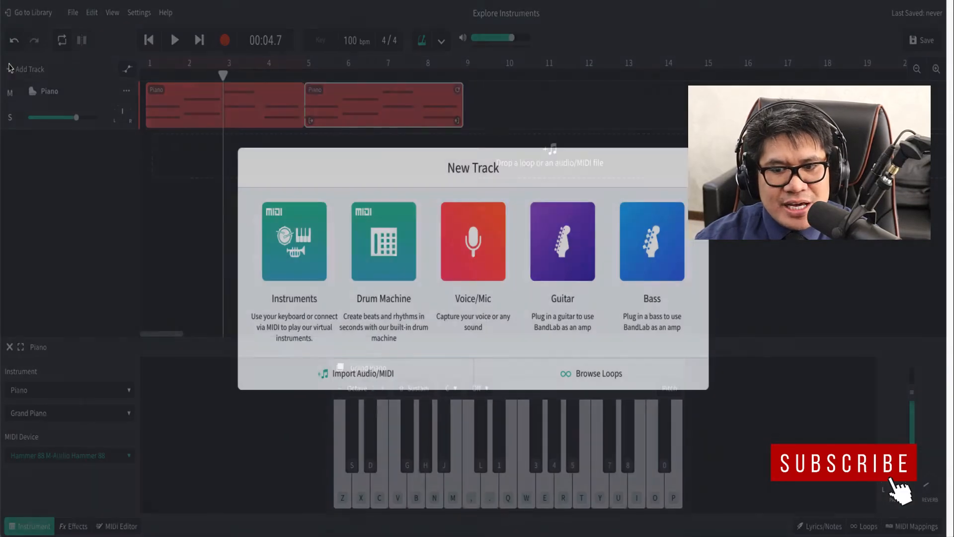
click(296, 262)
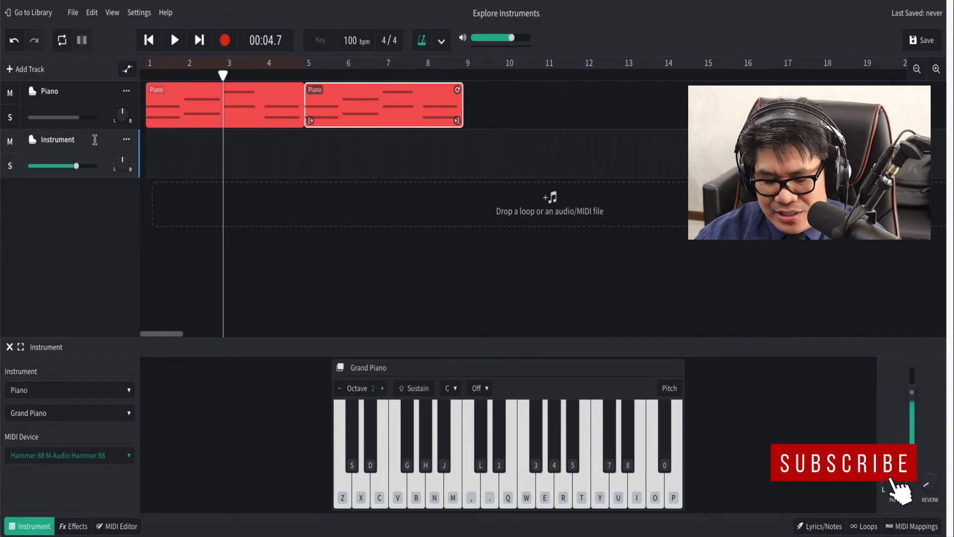
double_click(94, 139)
text(bass)
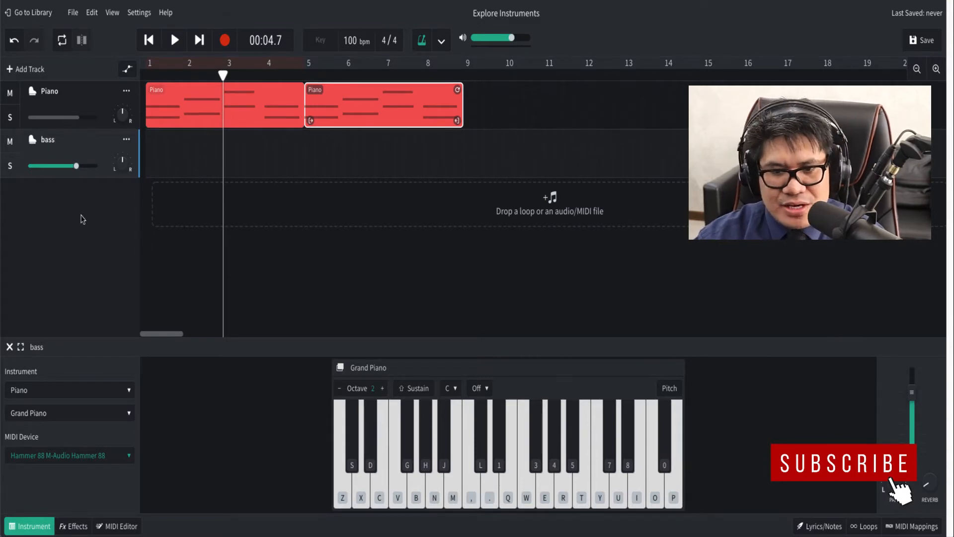
click(546, 292)
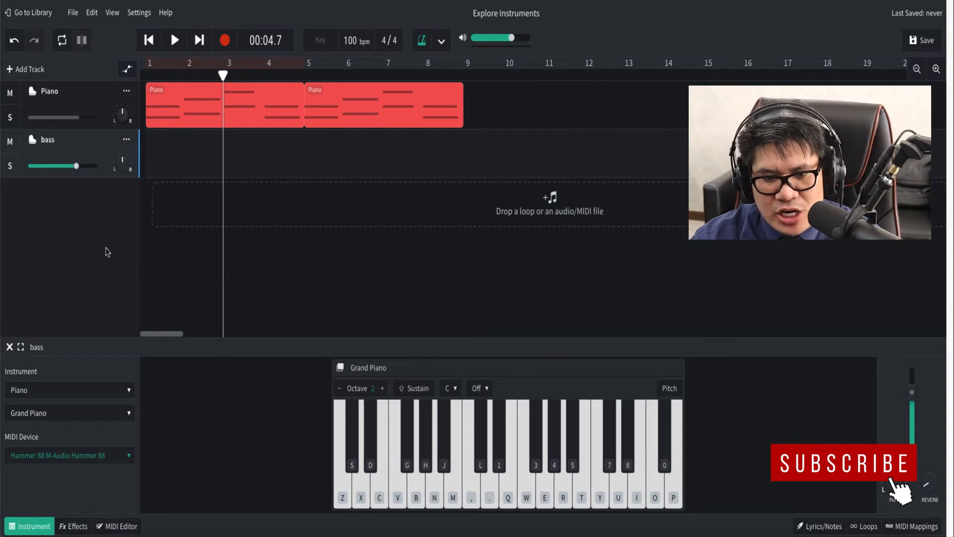
click(40, 393)
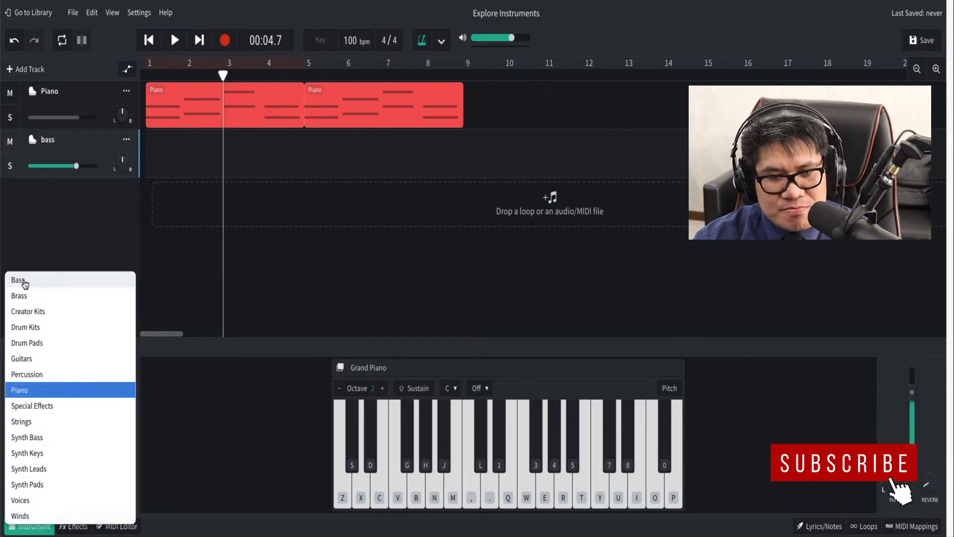
click(18, 280)
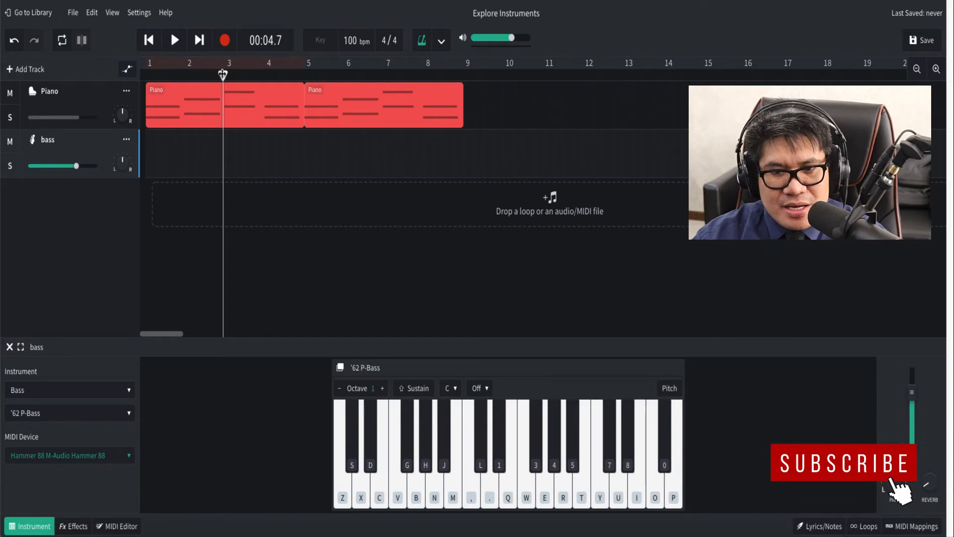
Step: Return the playhead to the project's start and try out several '62 P-Bass notes on the virtual keyboard
drag(223, 75, 126, 87)
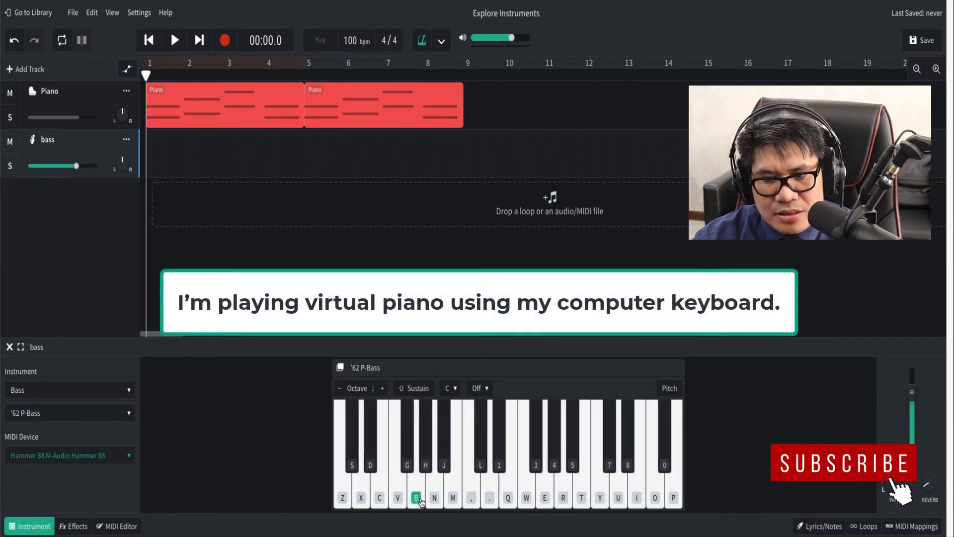
drag(491, 495, 410, 488)
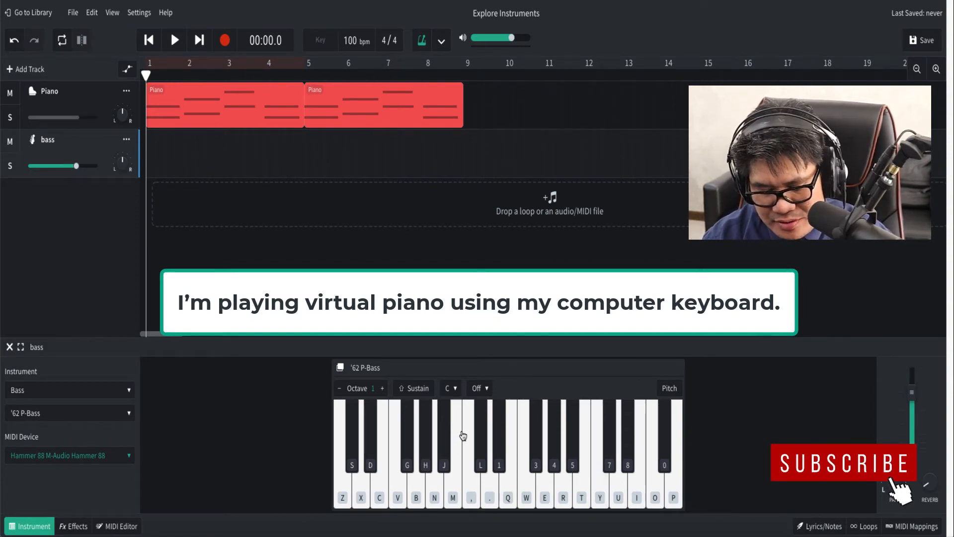
key(q)
key(w)
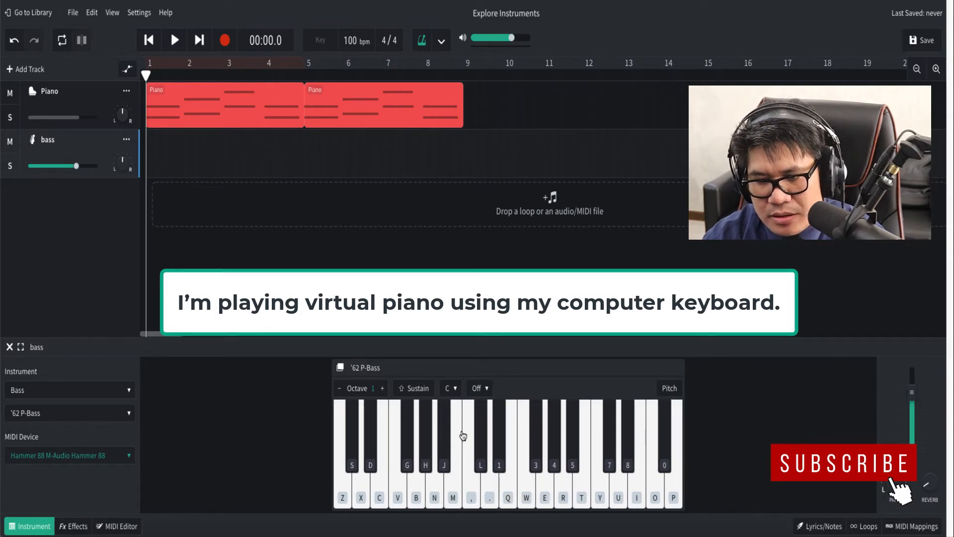
key(r)
key(t)
key(y)
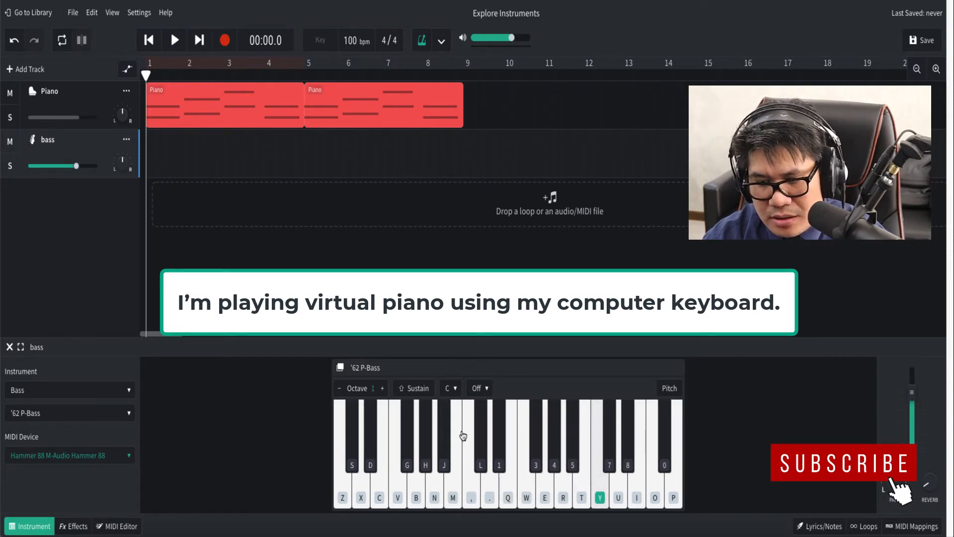
key(period)
key(m)
key(comma)
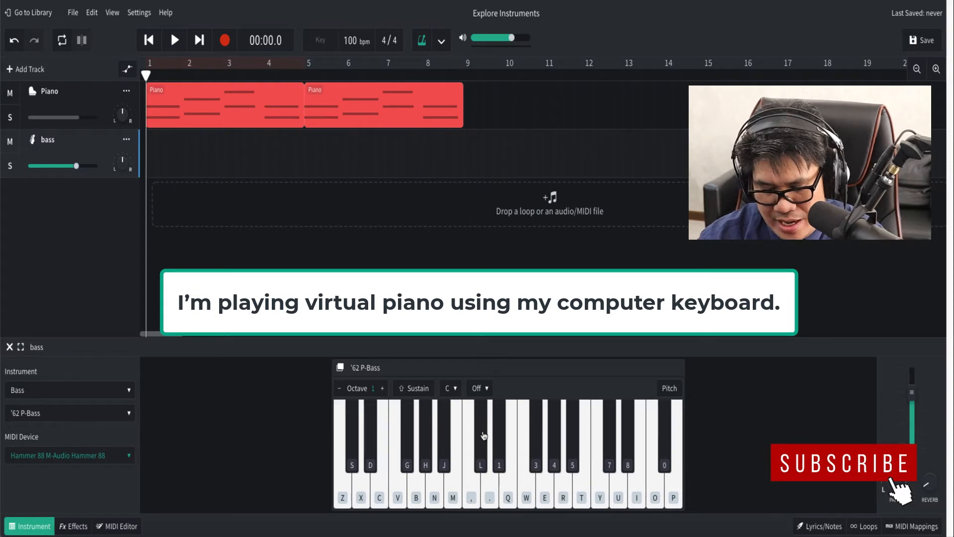
key(comma)
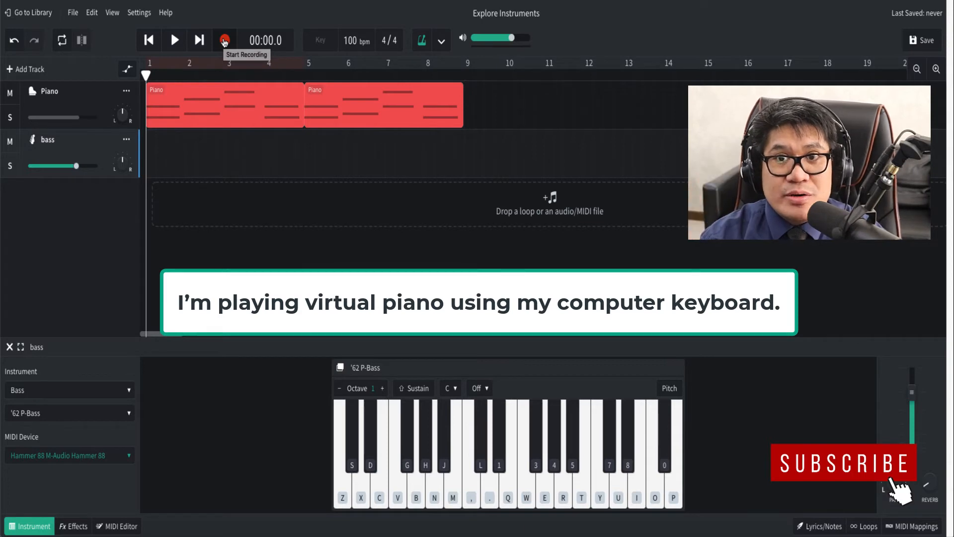
Step: Record a four-bar line on the bass track, holding the notes D, A, C and A for one bar each
click(225, 40)
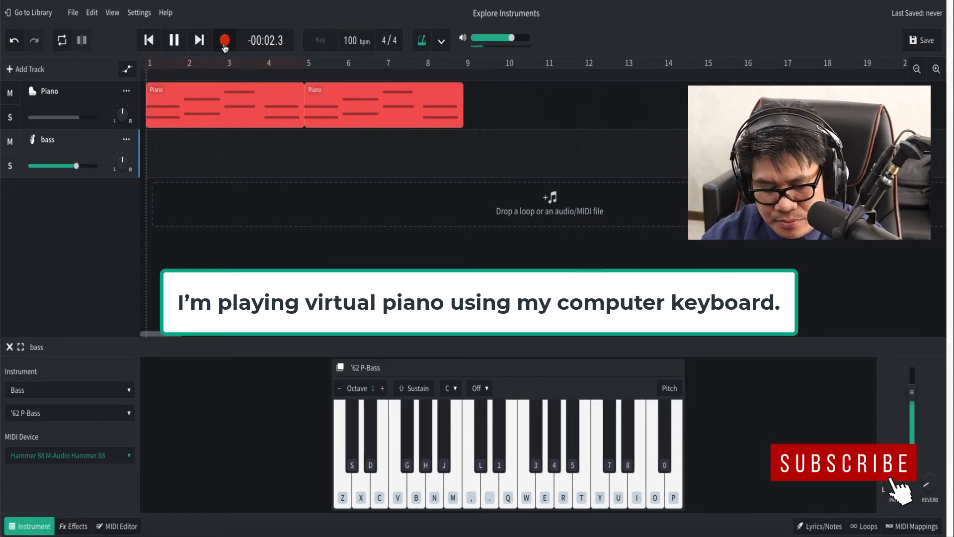
key(period)
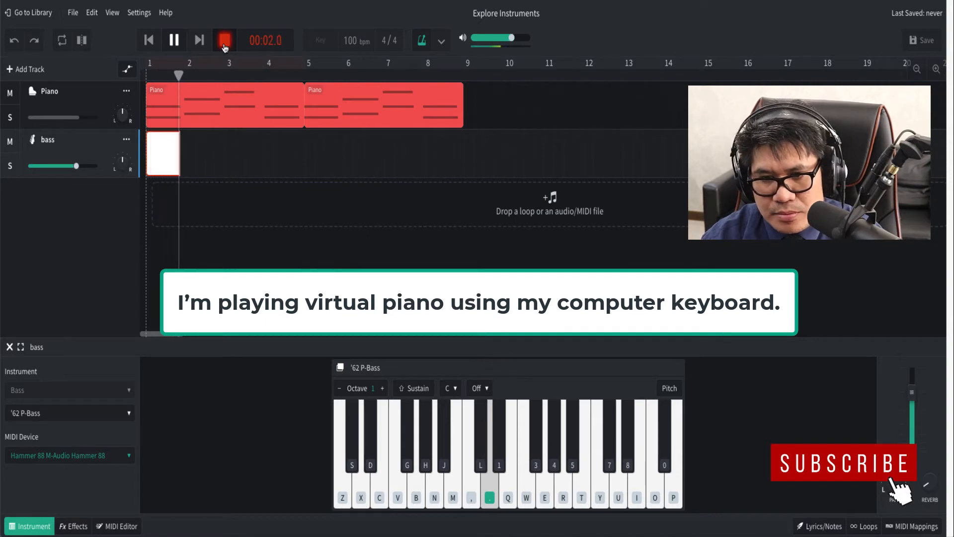
key(n)
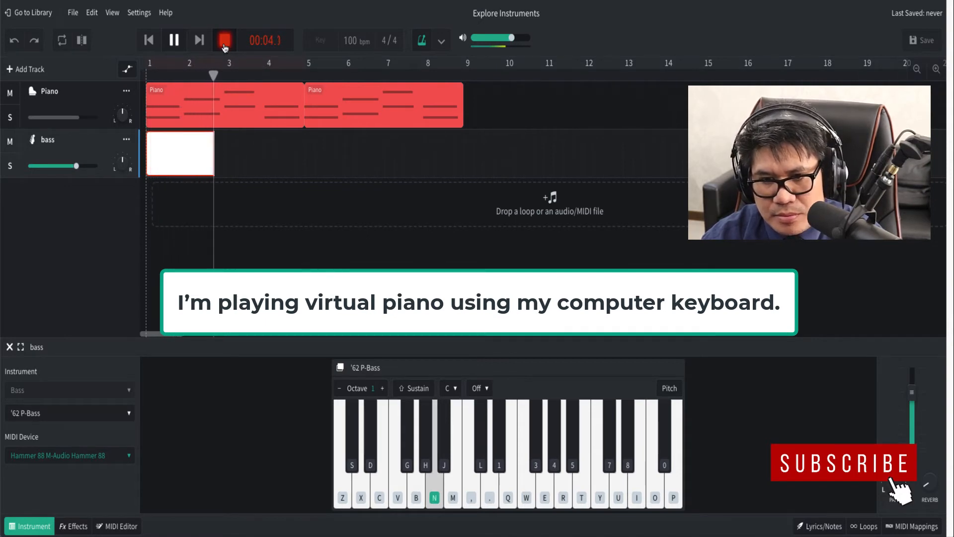
key(comma)
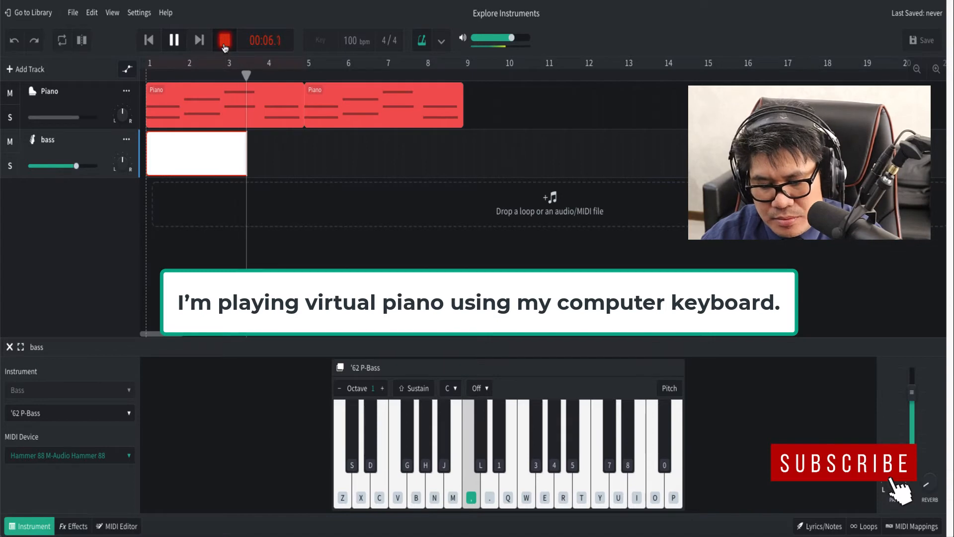
key(n)
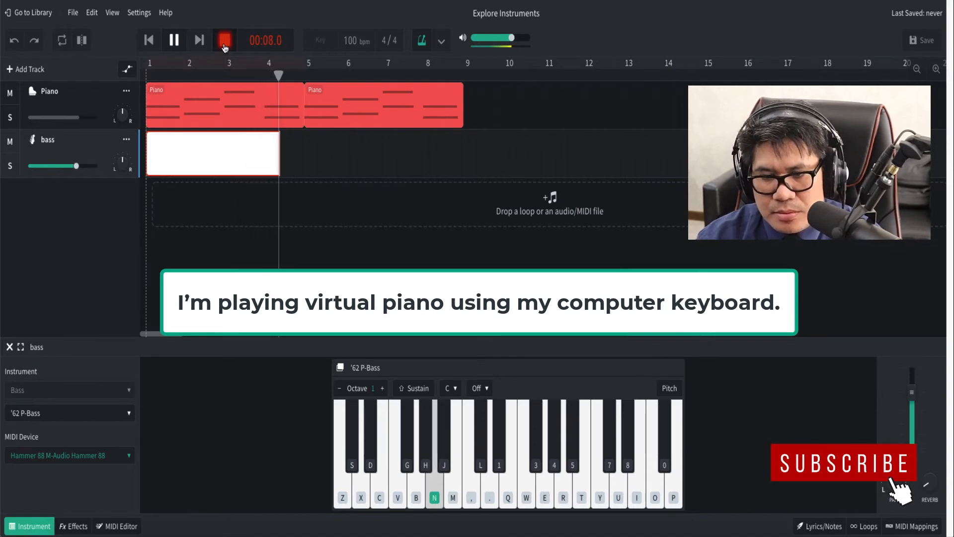
click(225, 44)
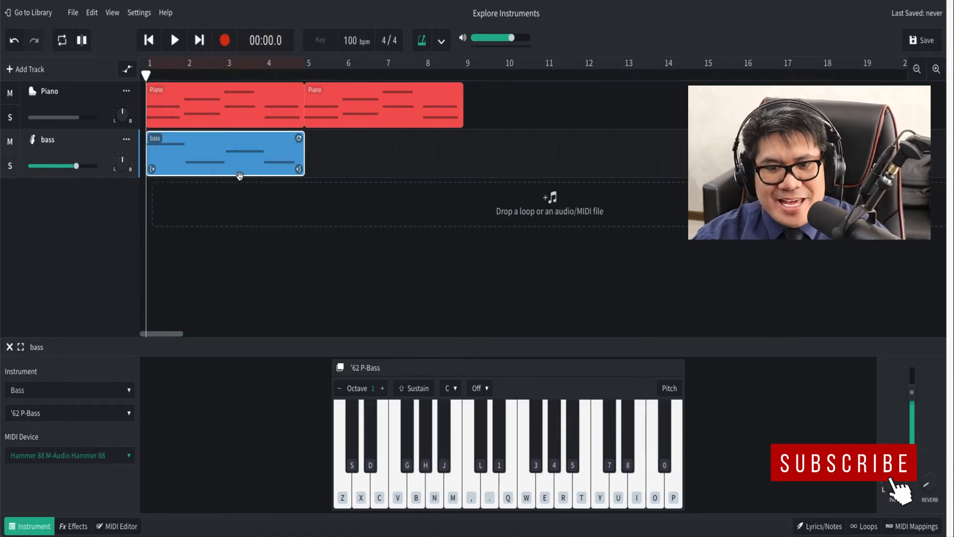
Step: Open the bass clip's MIDI notes, shift their pitches to C2, D2, E2 and G1 in order, and play the result
double_click(210, 155)
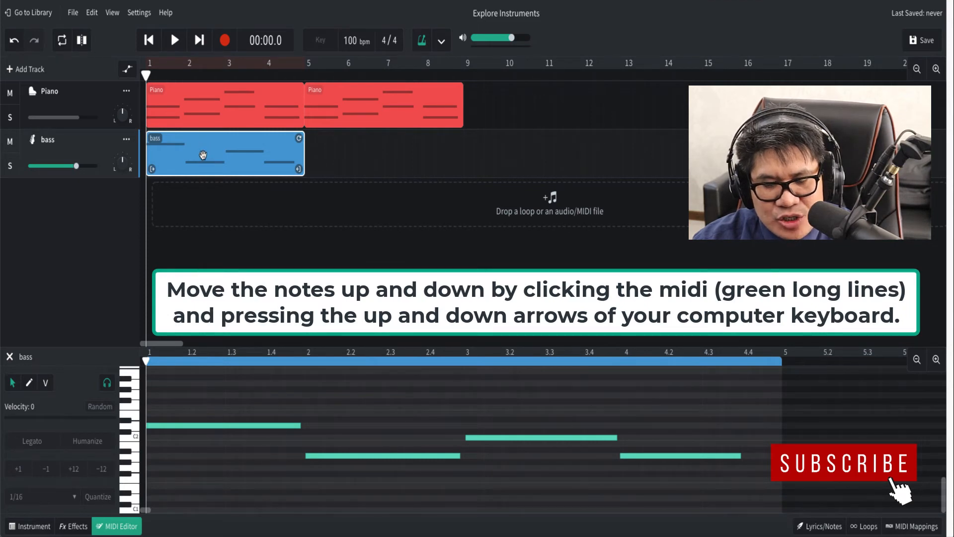
click(164, 426)
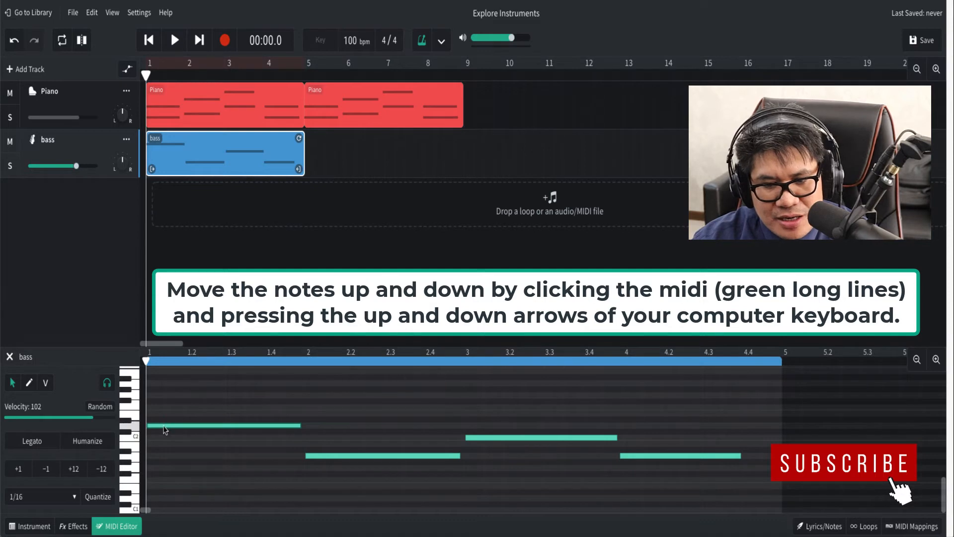
key(Down)
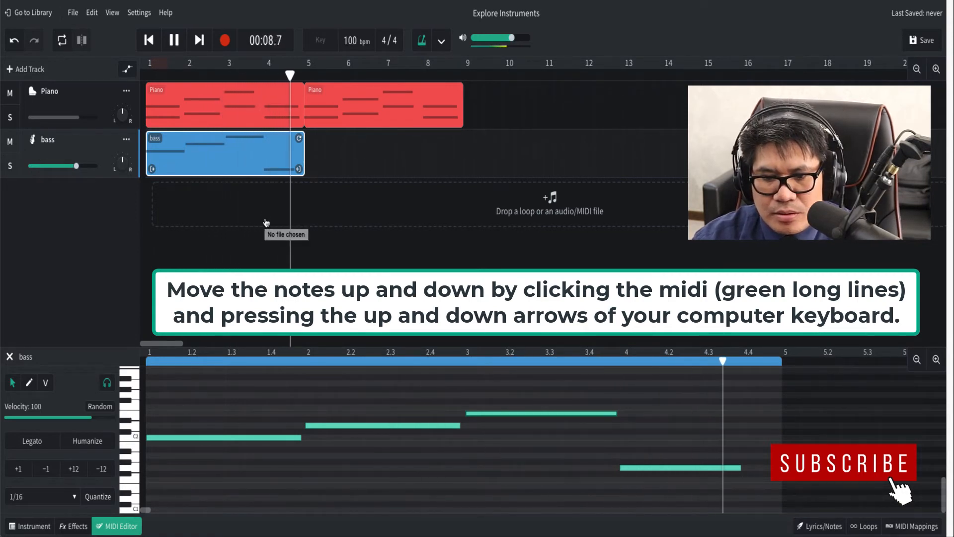
key(space)
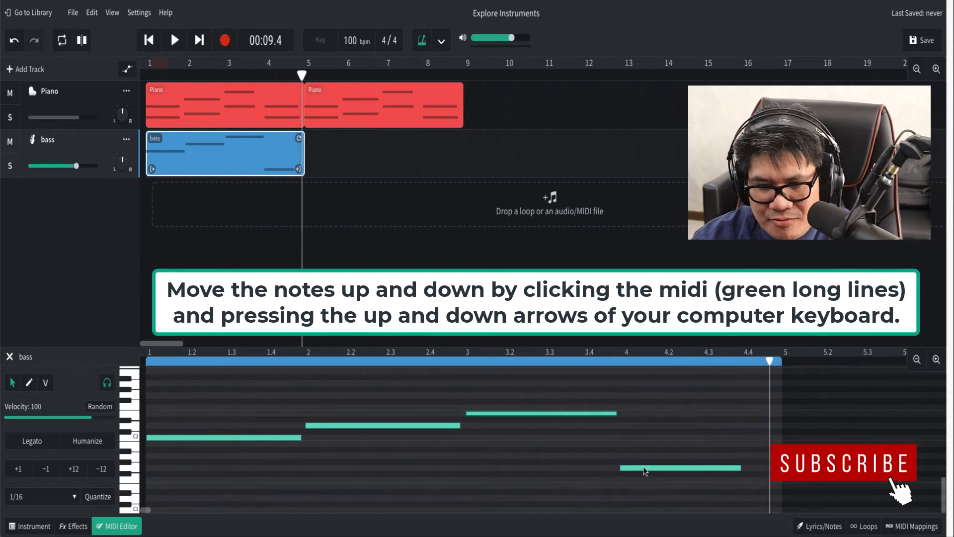
Step: Shift the last bass note up and down by one semitone several times, leaving it at G1
click(644, 469)
key(Up)
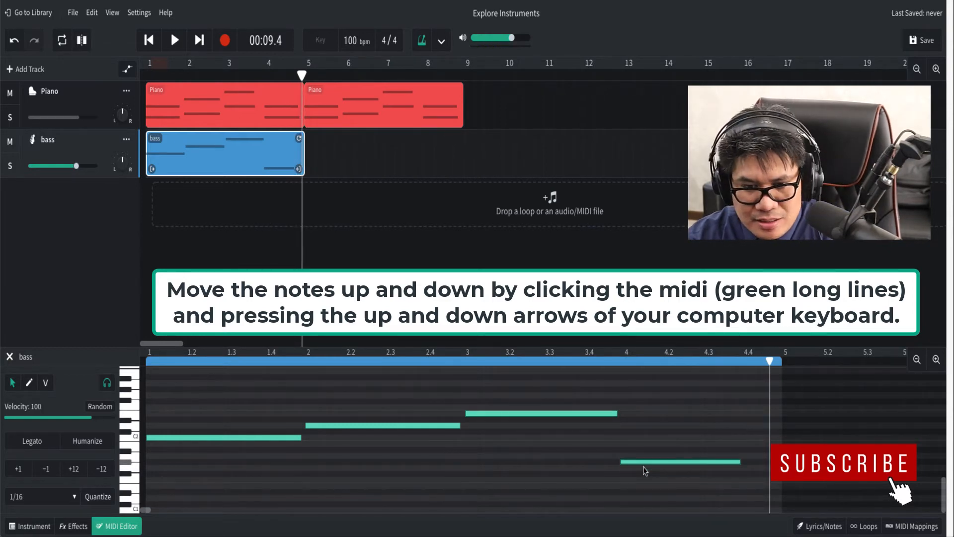
key(Down)
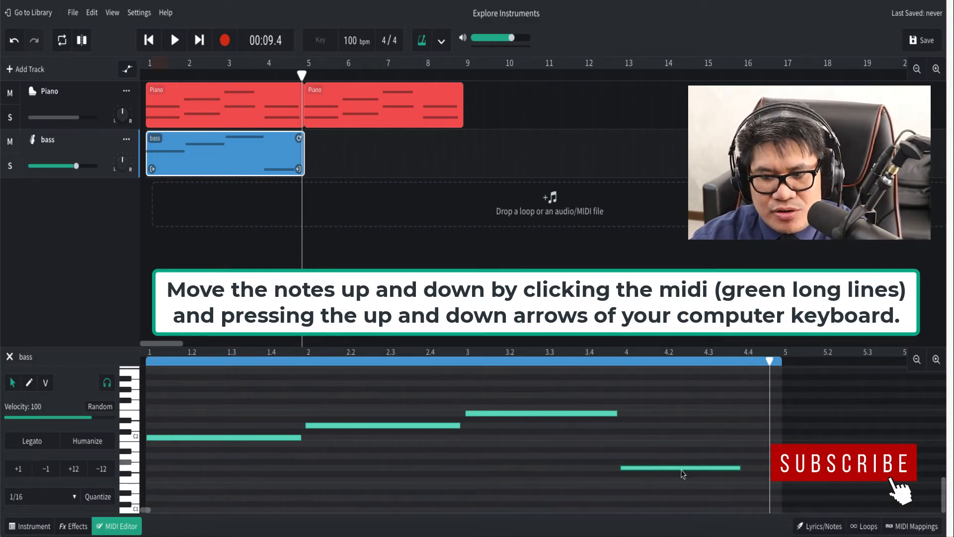
key(Up)
key(Down)
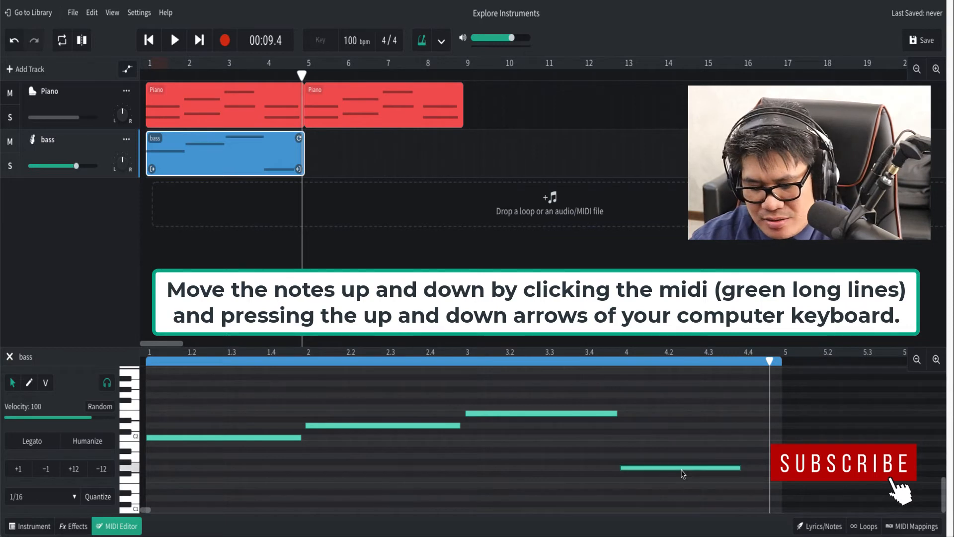
key(Up)
key(Down)
key(Up)
key(Down)
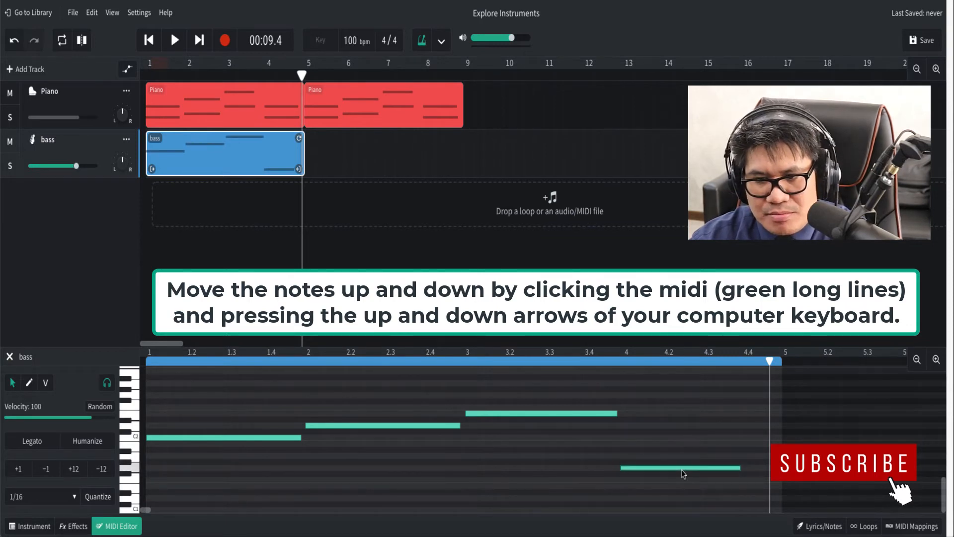
key(Down)
key(Up)
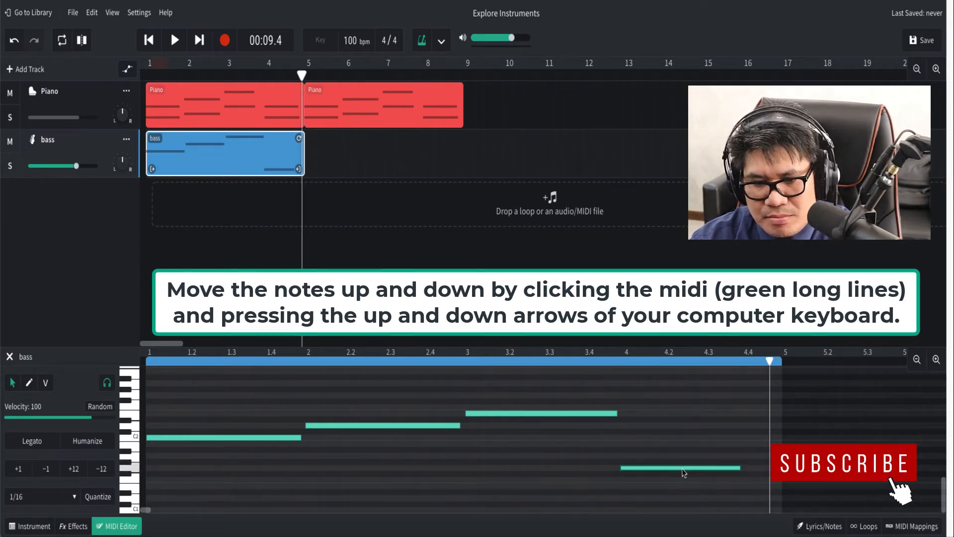
Step: Deselect the bass clip and play the first four bars of piano and bass together
click(617, 314)
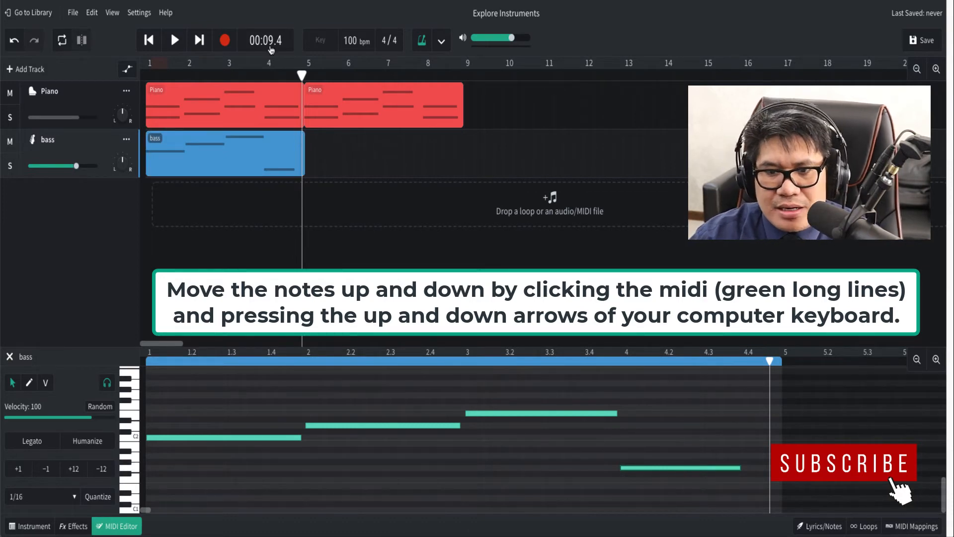
key(space)
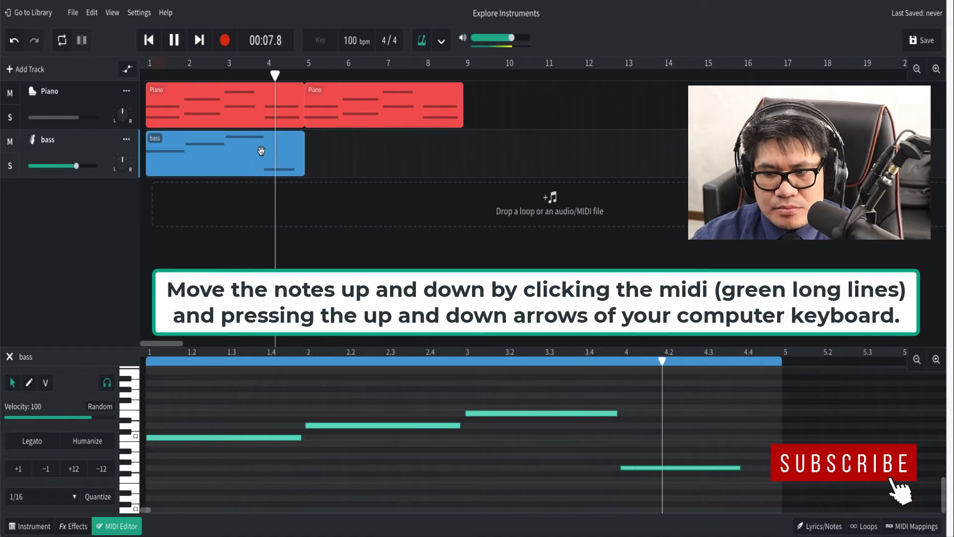
key(space)
Step: Duplicate the bass clip directly after the original under the second piano clip, and return the playhead to the project's start
click(260, 152)
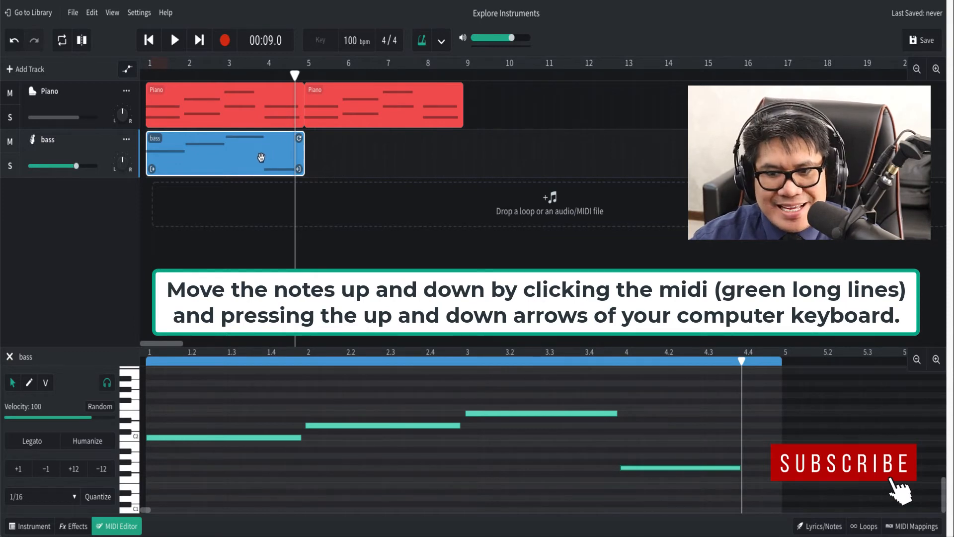
drag(261, 157, 419, 167)
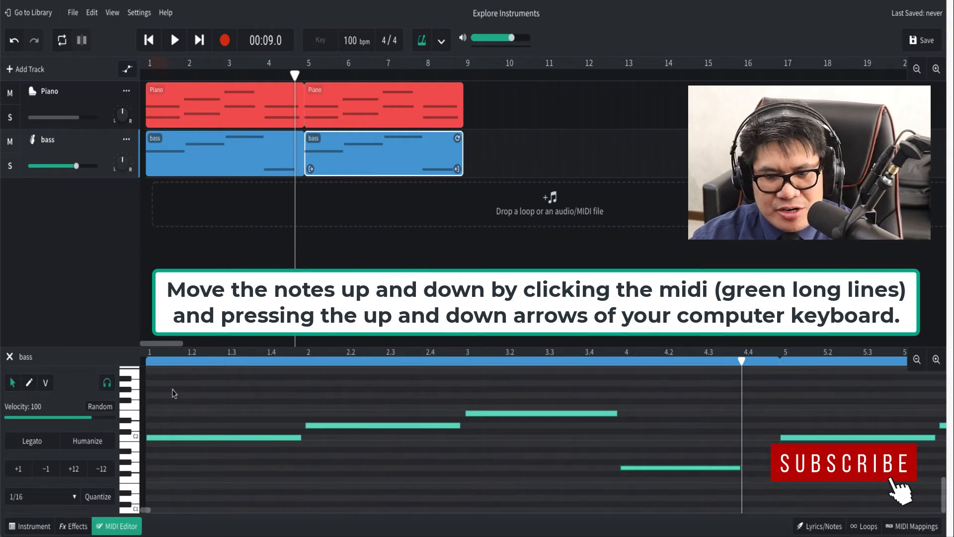
click(9, 356)
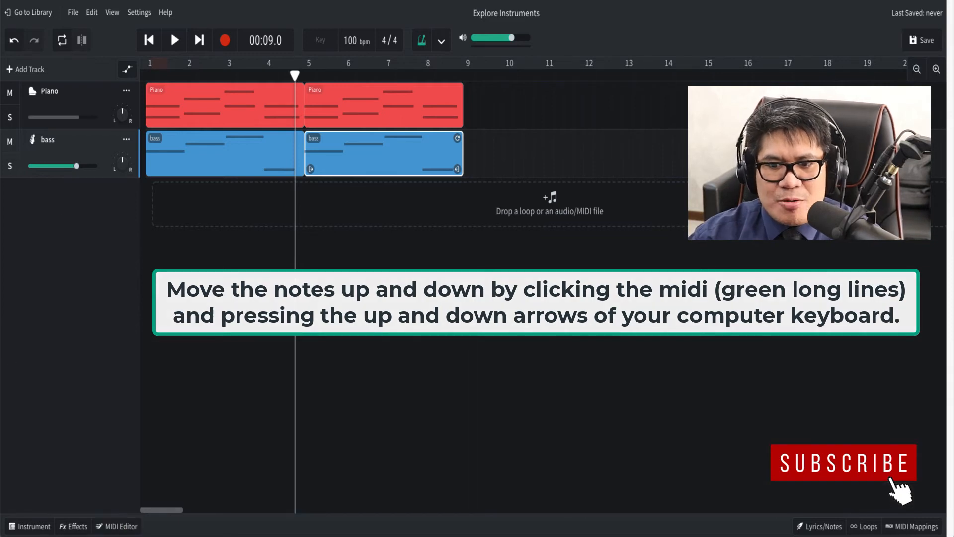
drag(294, 75, 147, 94)
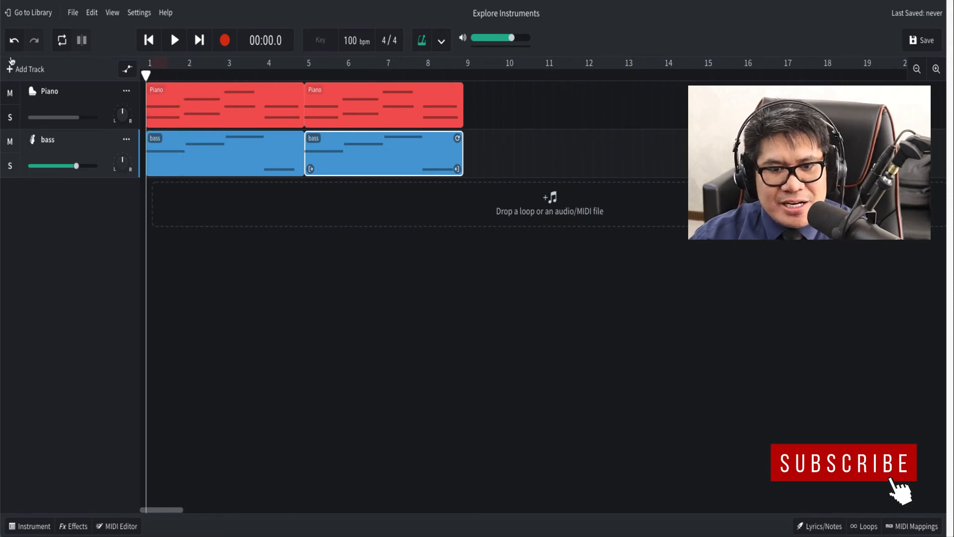
Step: Add a third virtual instrument track and name it Strings
click(11, 72)
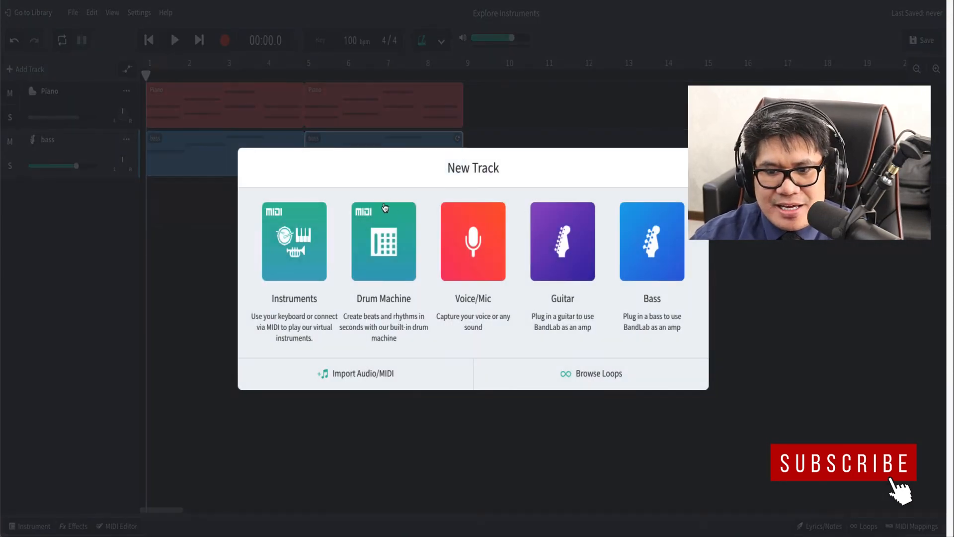
click(268, 258)
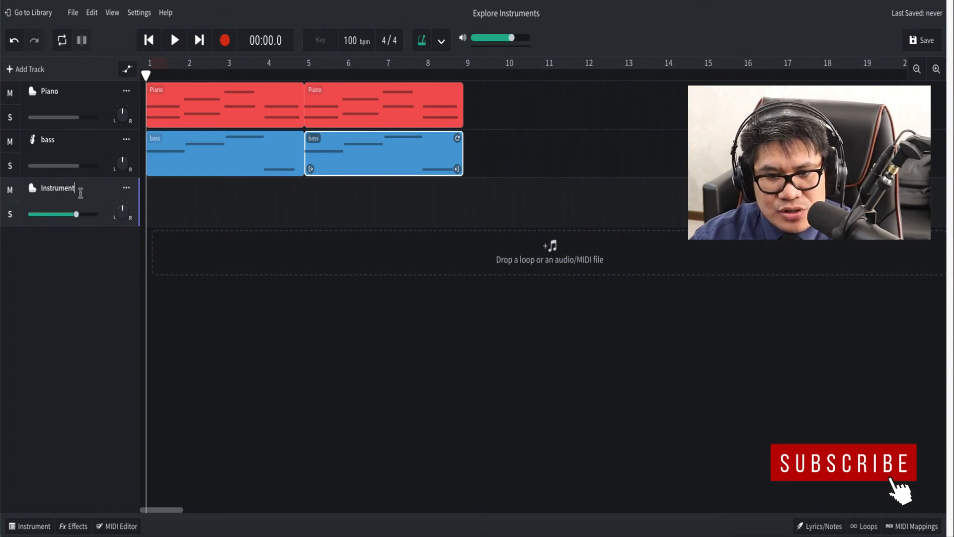
double_click(97, 191)
text(S)
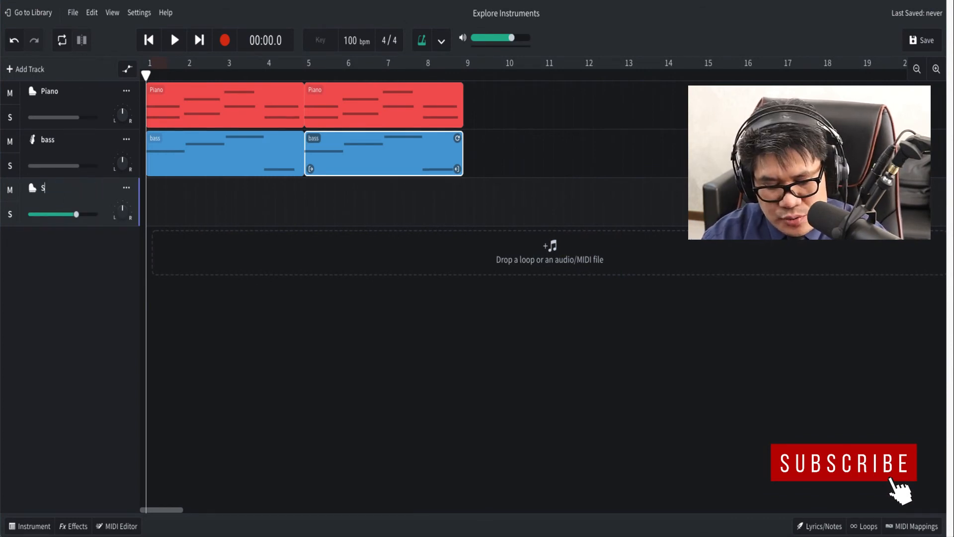
text(tringd)
key(BackSpace)
text(s)
key(Return)
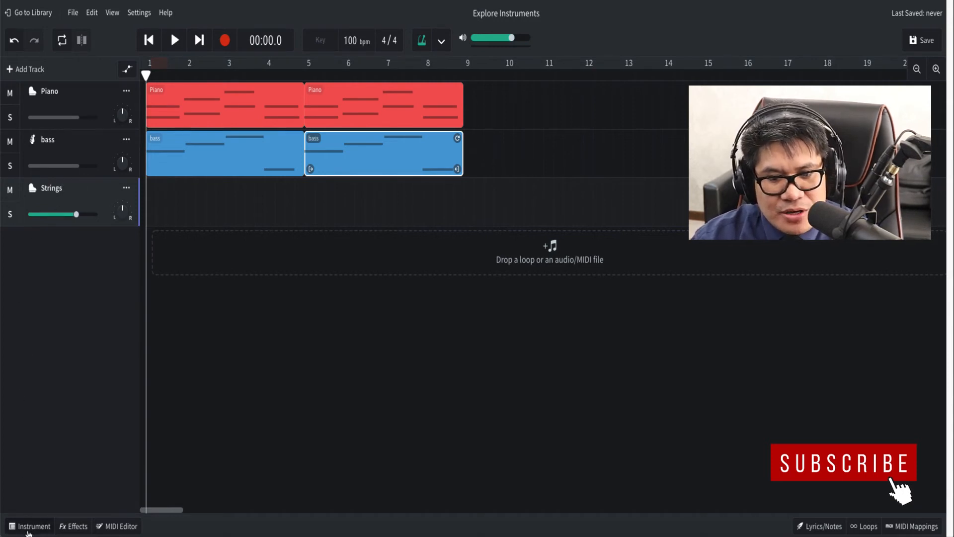
Step: Set the Strings track's instrument to Strings with the String Orchestra sound
click(30, 527)
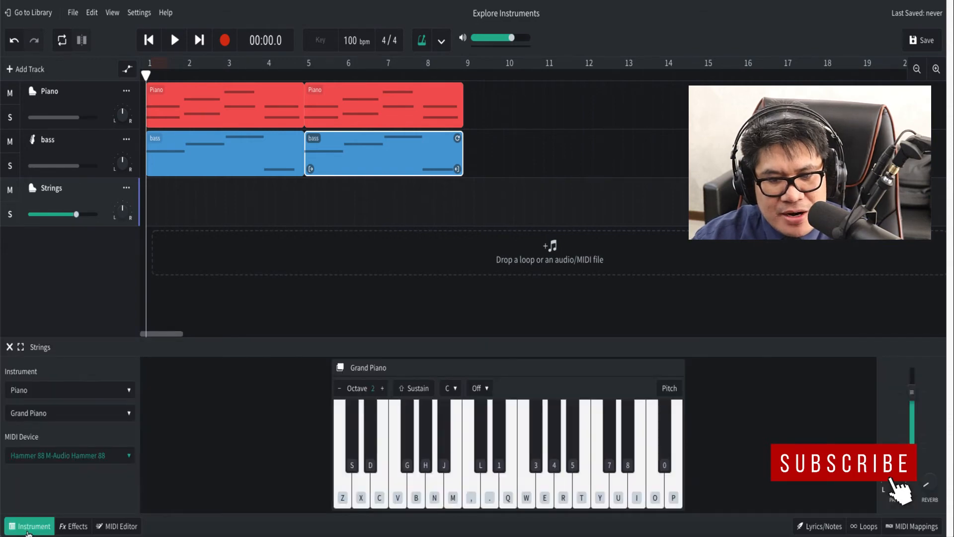
click(49, 393)
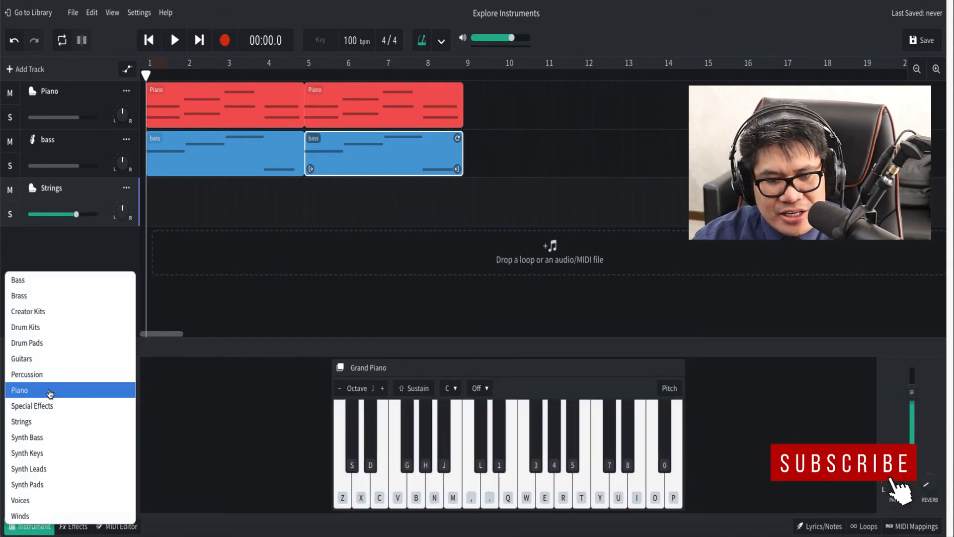
click(45, 428)
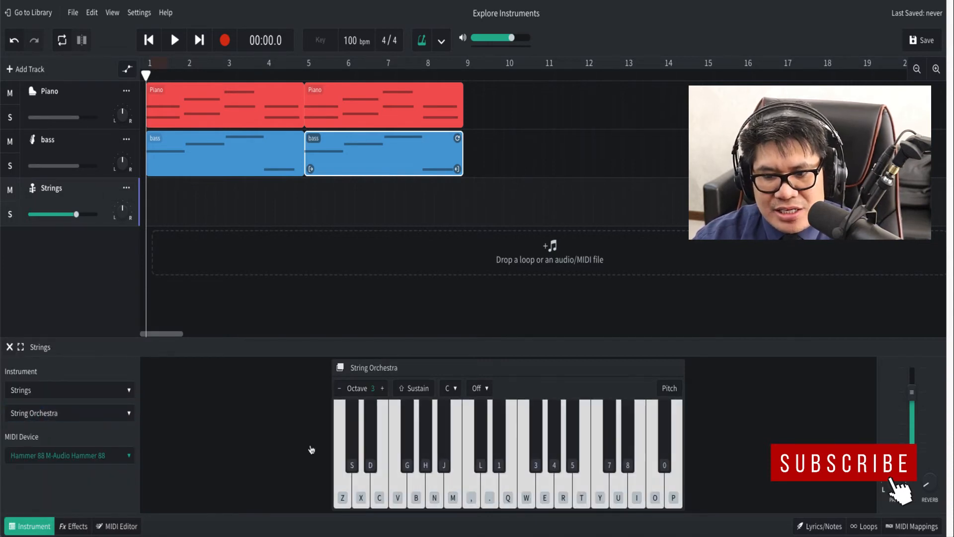
Step: Try out the String Orchestra sound on the virtual keyboard, rehearsing a short melody on the upper notes D to G
click(390, 502)
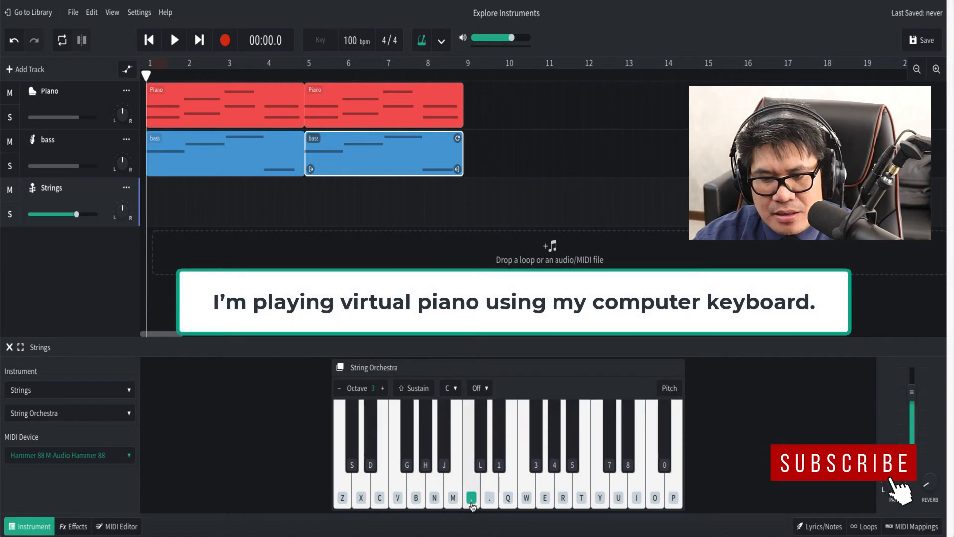
click(598, 500)
click(527, 497)
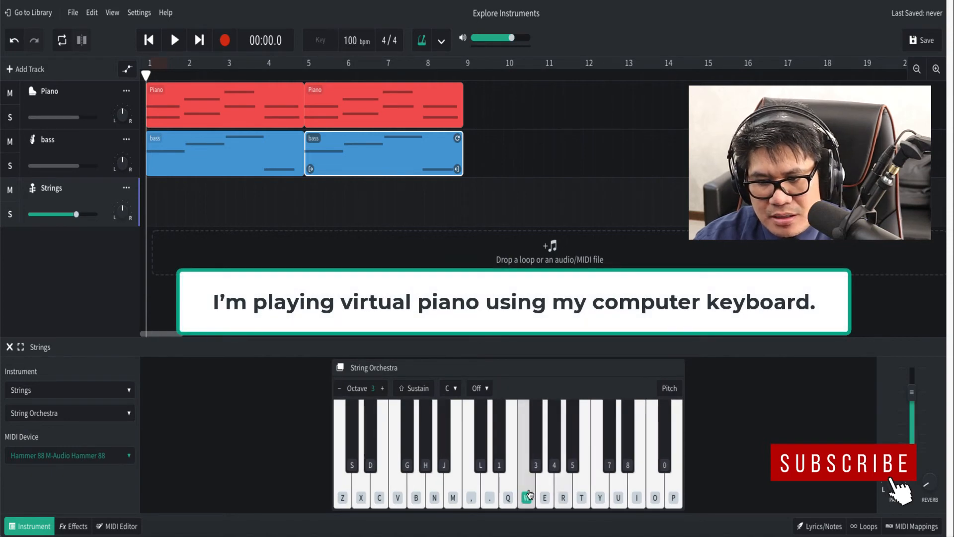
click(655, 493)
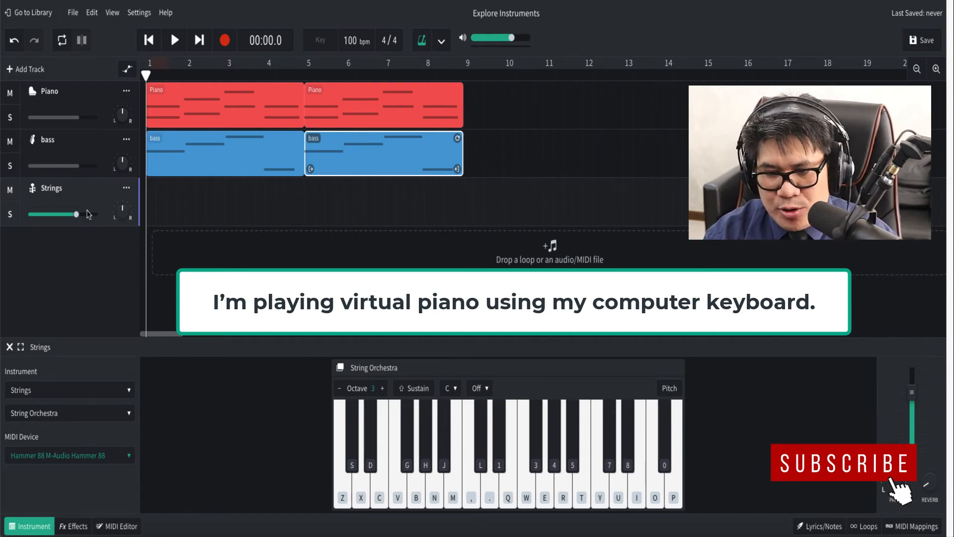
key(p)
key(o)
key(i)
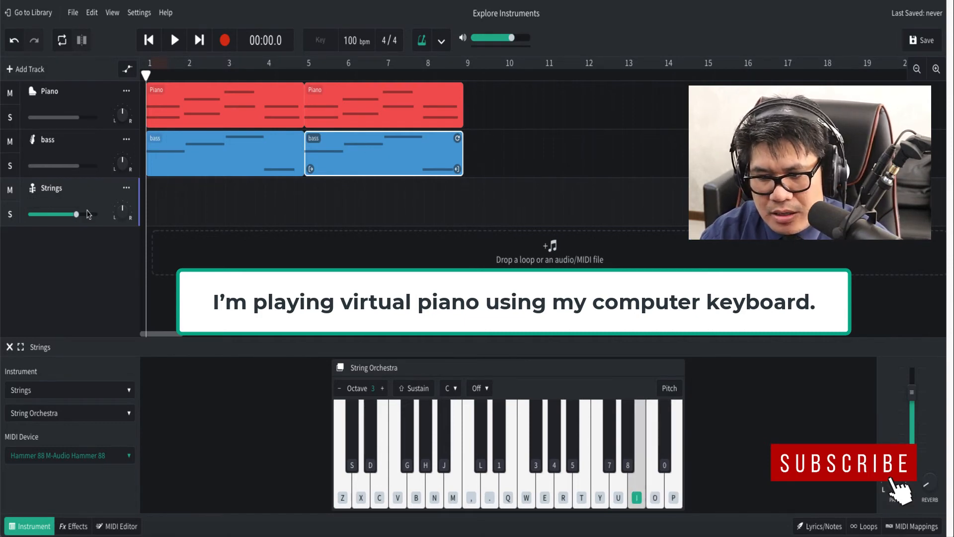
key(o)
key(p)
key(i)
key(o)
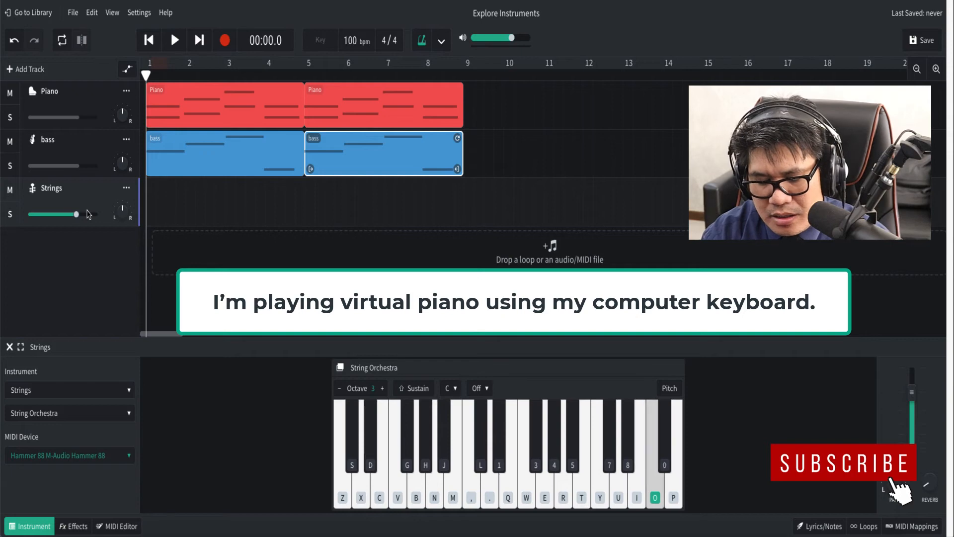
key(u)
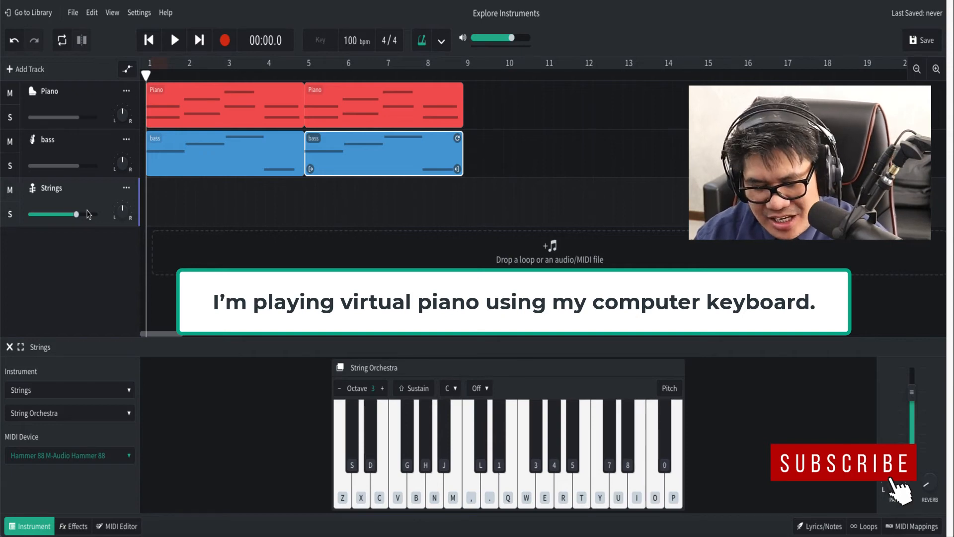
Step: Record an eight-bar melody on the Strings track from the project's start, using notes from A up to G, and stop at bar 9
click(225, 40)
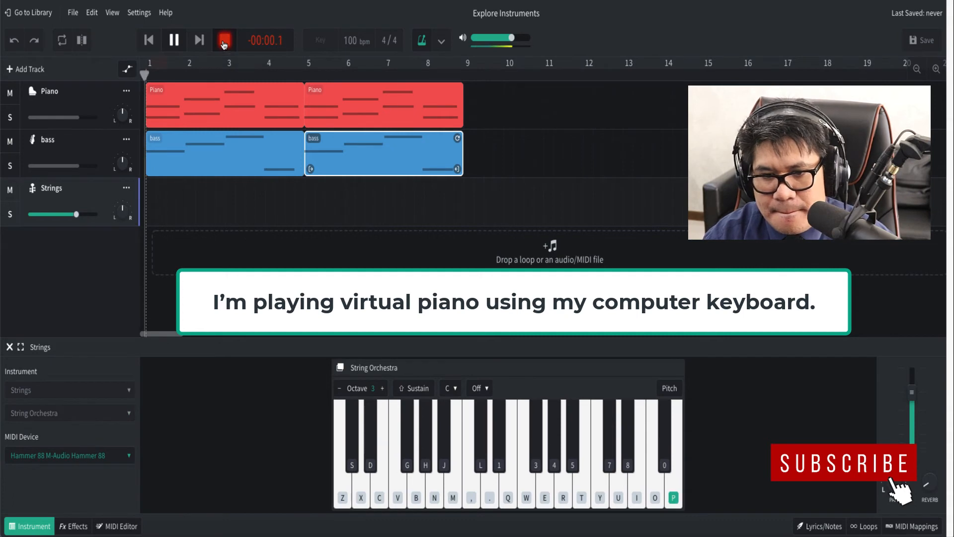
key(o)
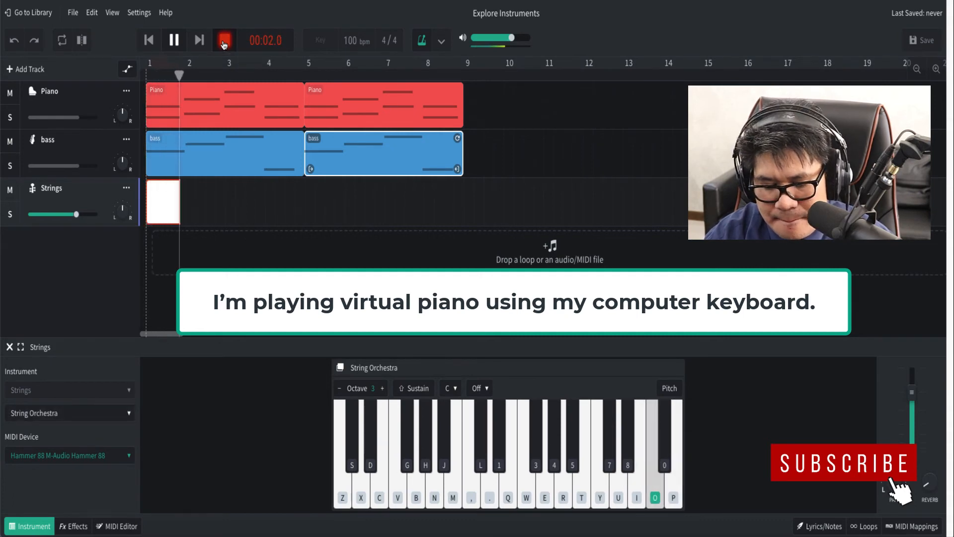
key(u)
key(i)
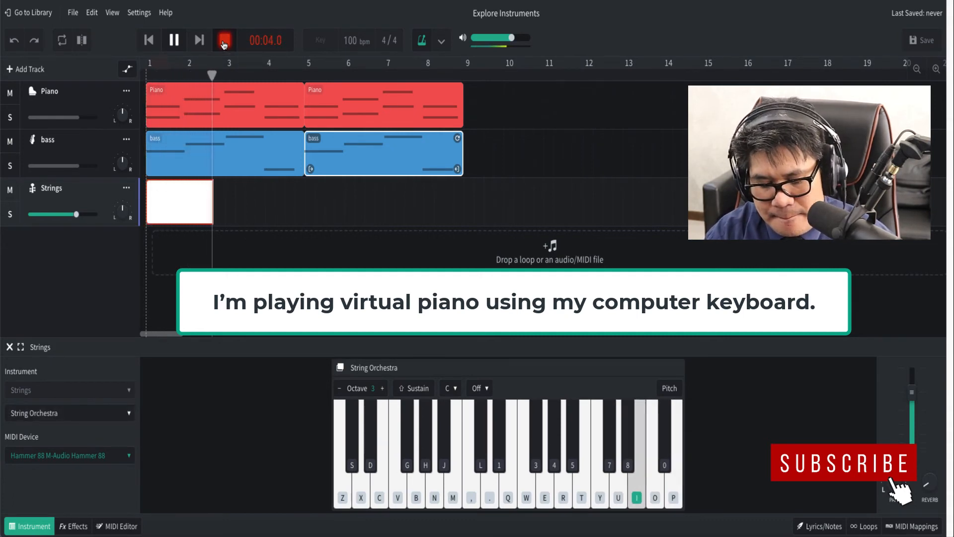
key(u)
key(i)
key(o)
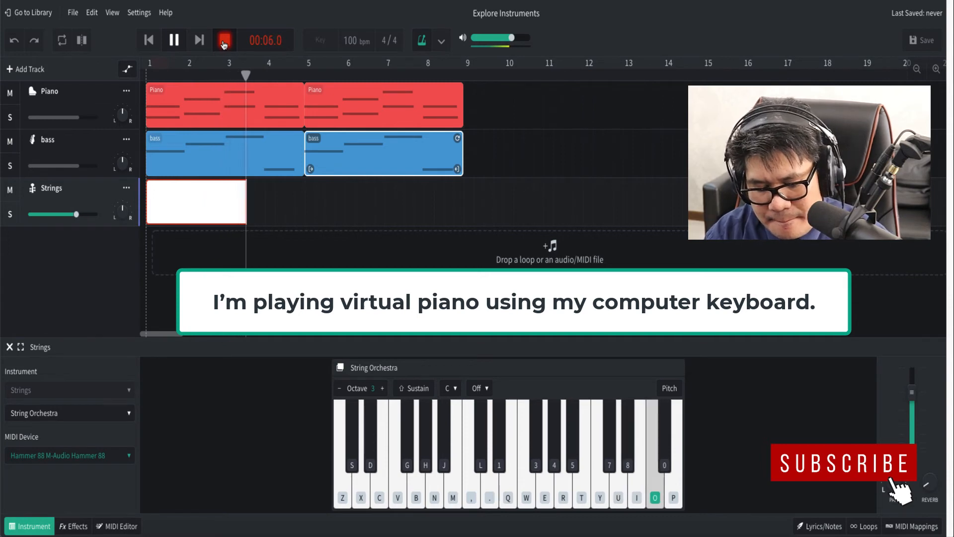
key(i)
key(r)
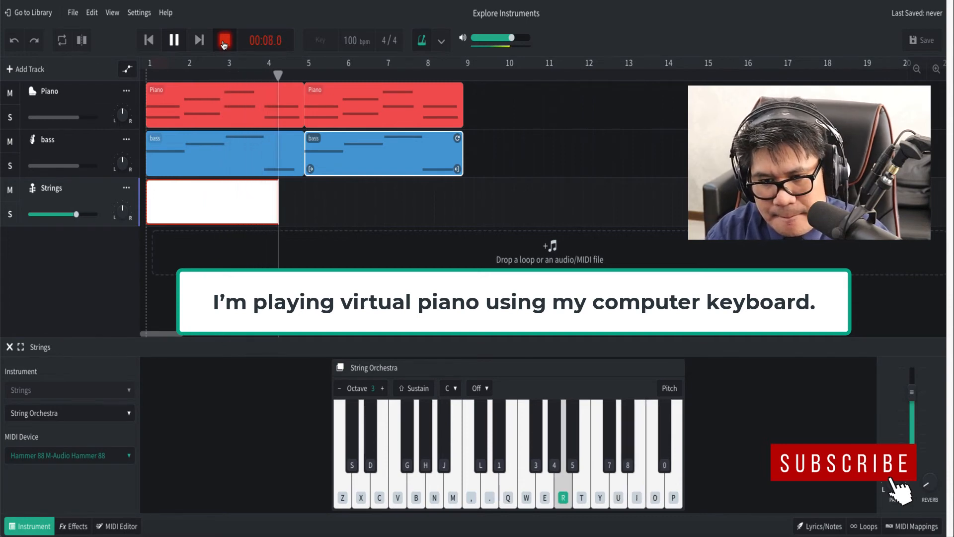
key(t)
key(p)
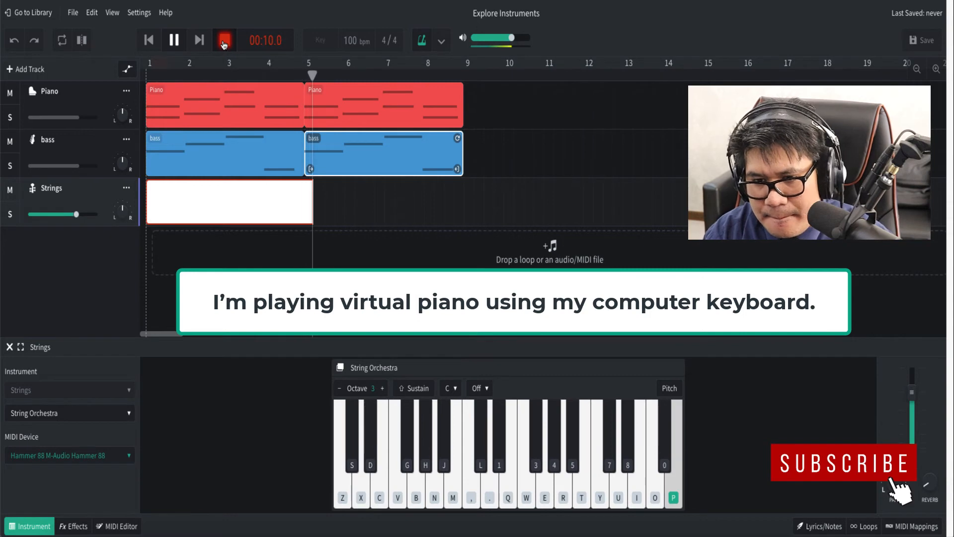
key(o)
key(i)
key(o)
key(p)
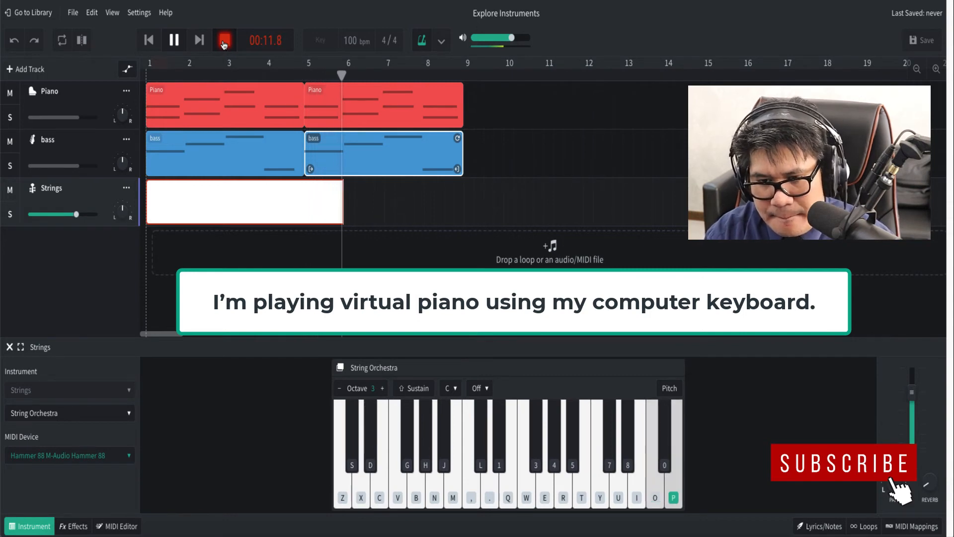
key(o)
key(i)
key(o)
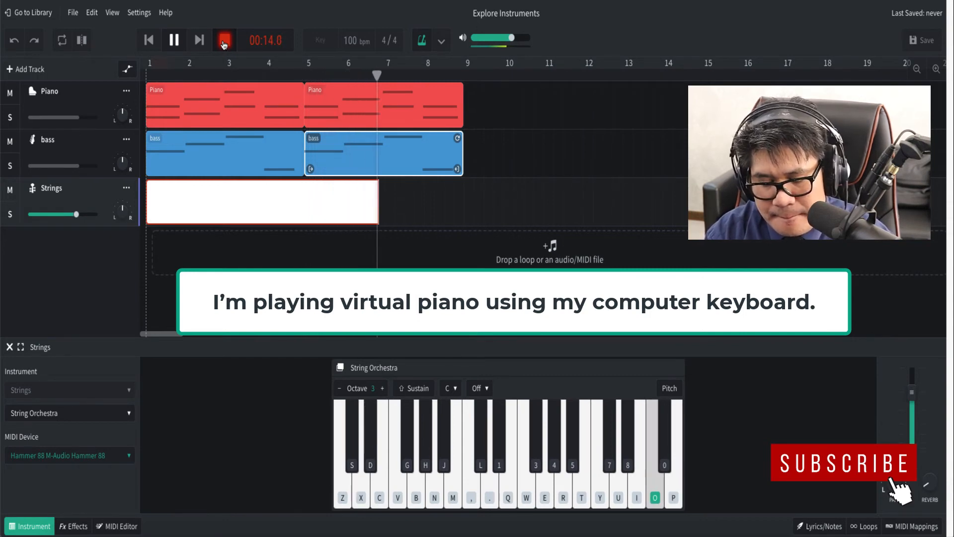
key(r)
key(y)
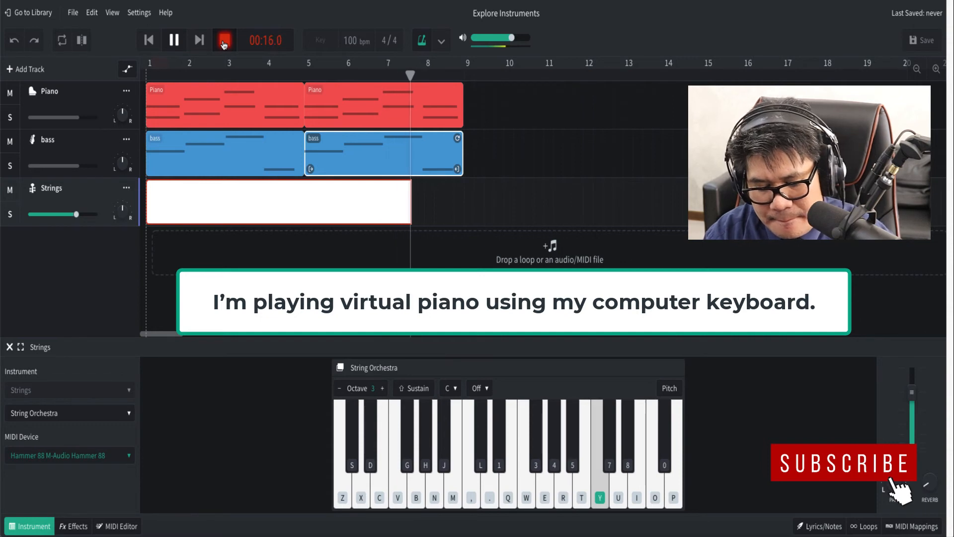
key(u)
key(i)
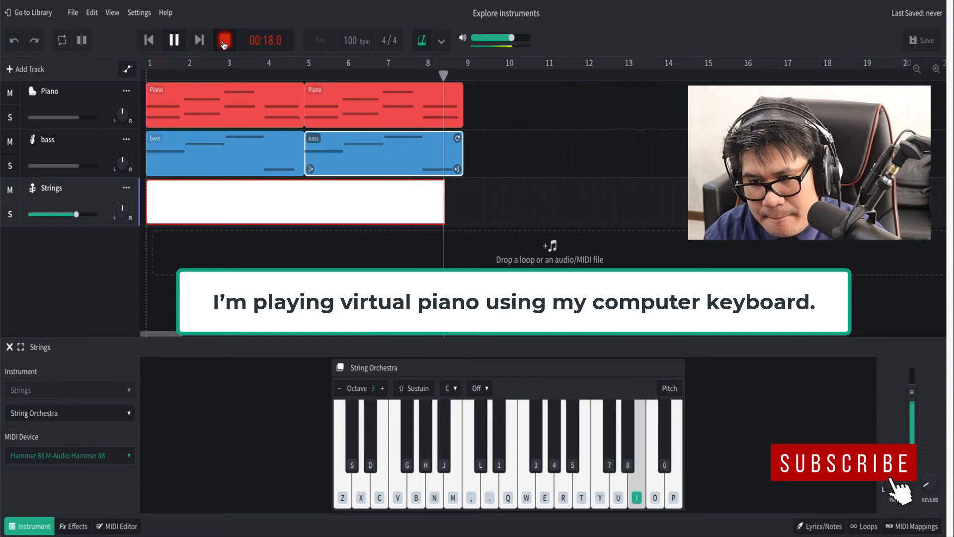
click(224, 44)
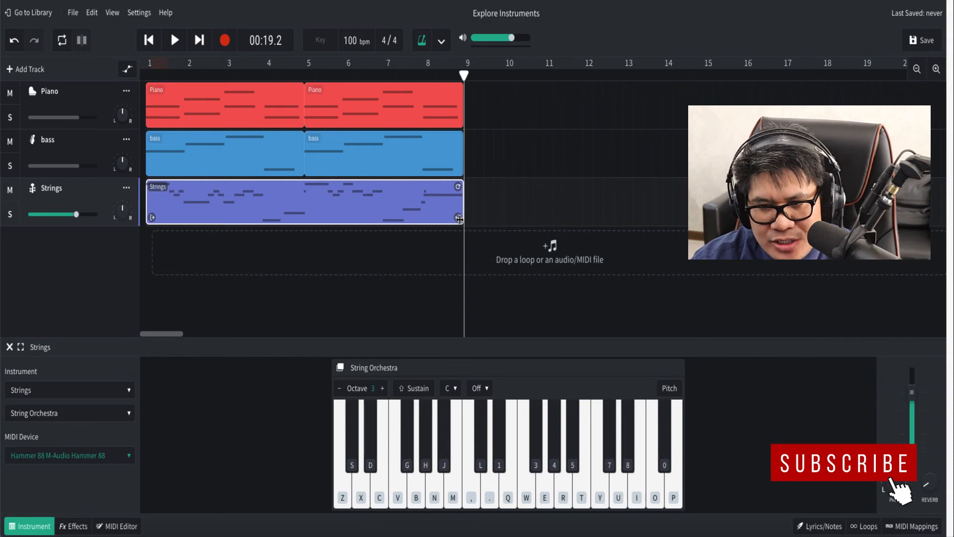
Step: Trim the end of the Strings region to bar 5, play the project from bar 3 as a check, and extend the region back to bar 9
click(459, 220)
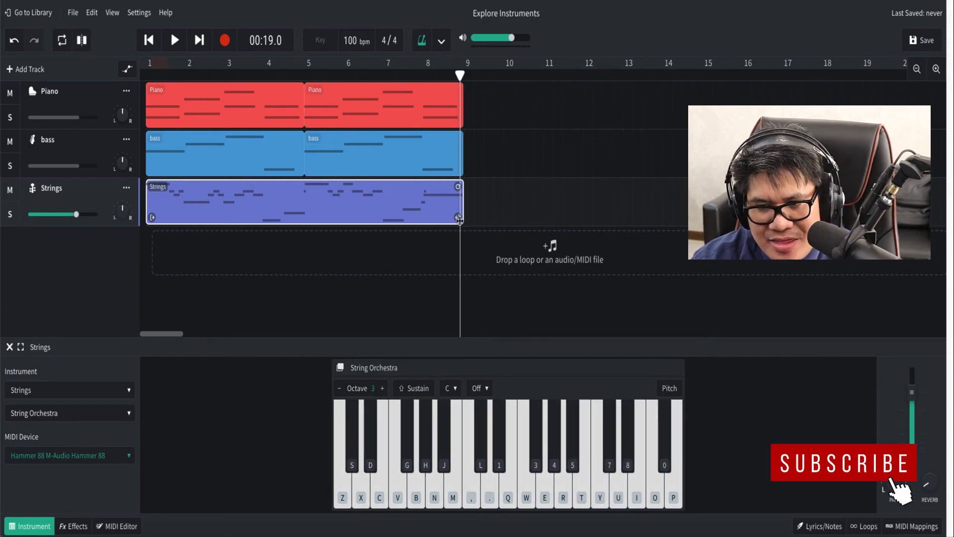
drag(460, 221, 396, 215)
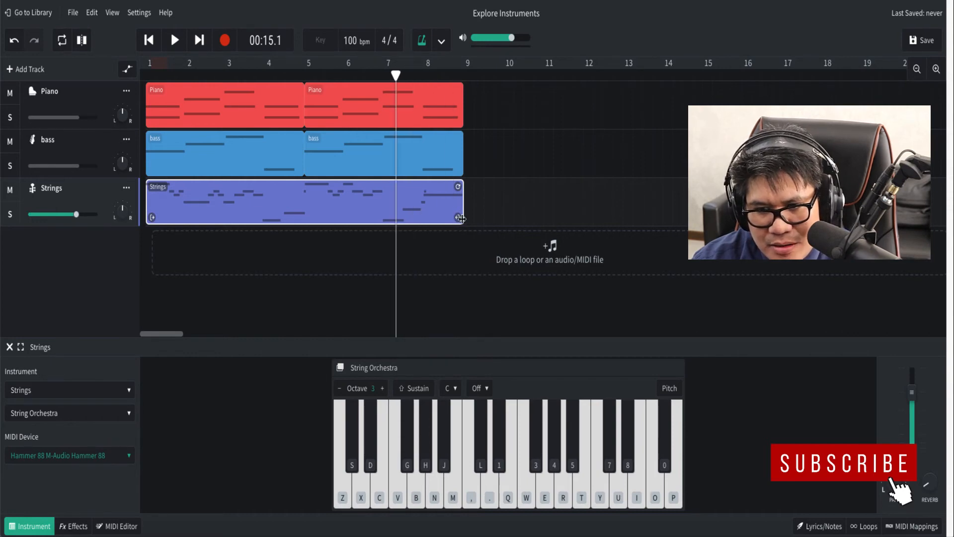
drag(459, 219, 298, 221)
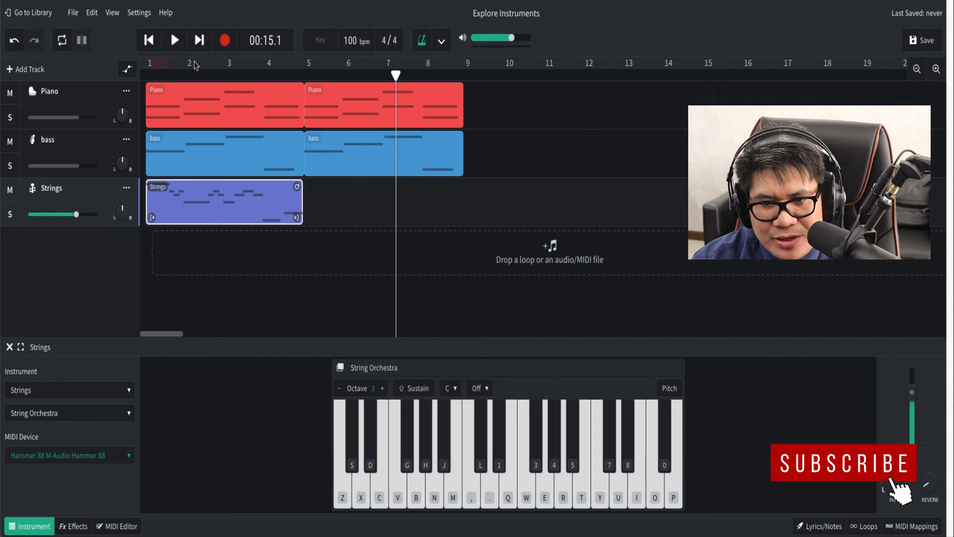
click(235, 63)
click(176, 43)
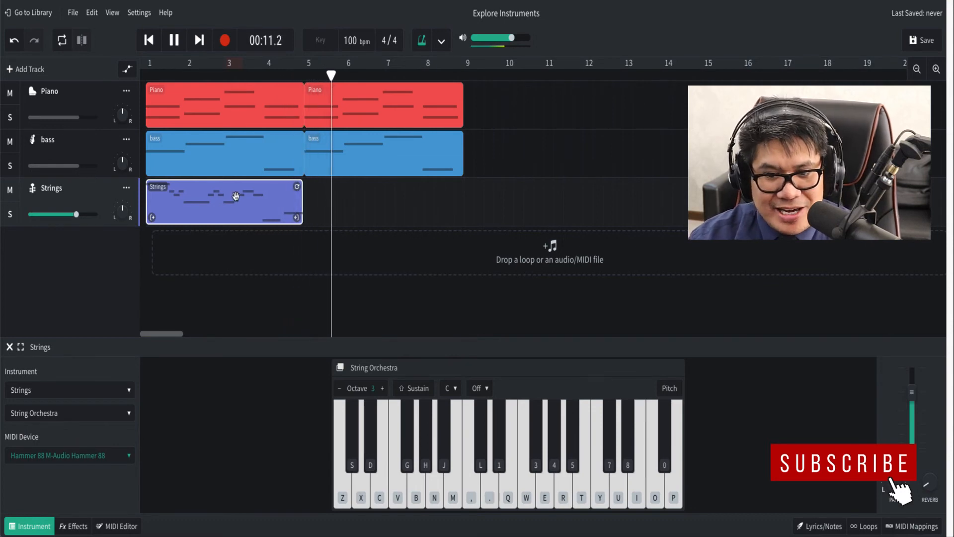
key(space)
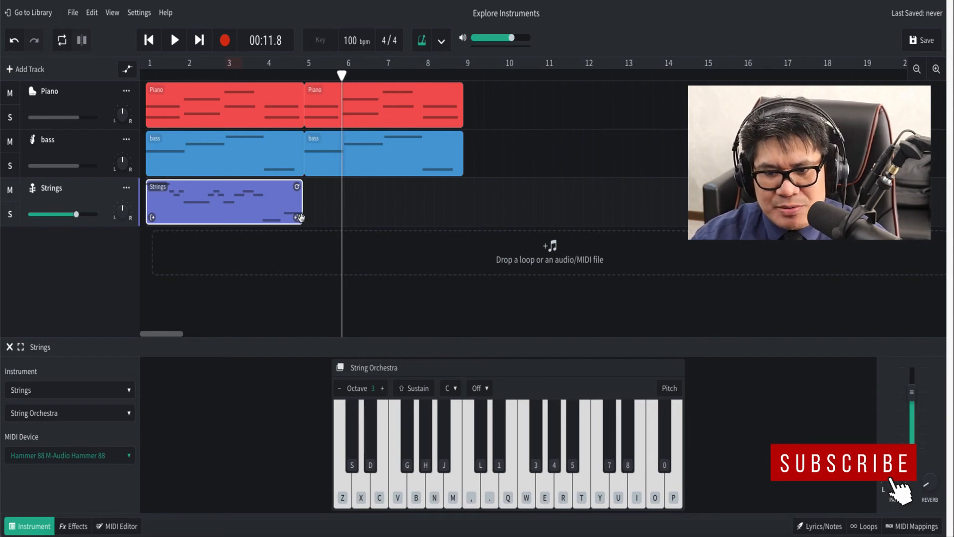
drag(299, 218, 460, 217)
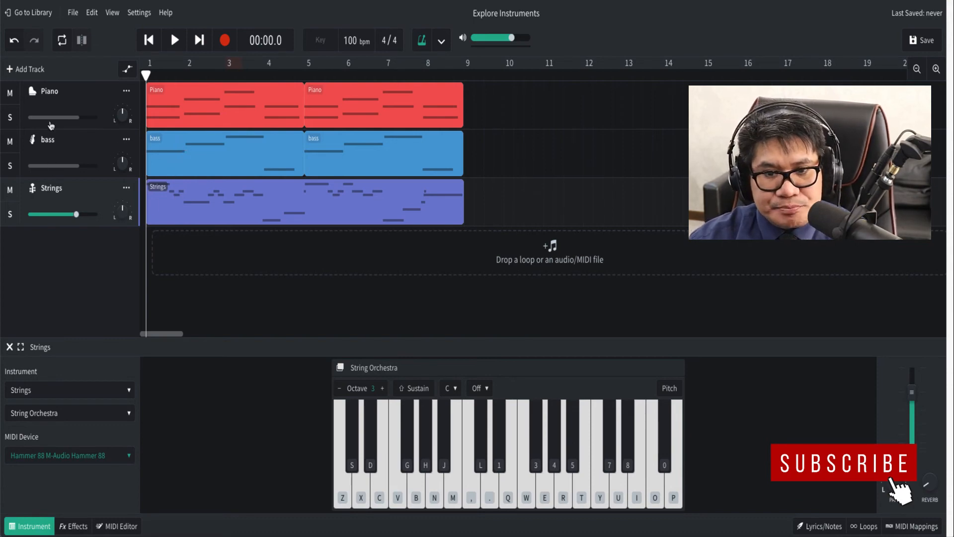
Step: Add a fourth virtual instrument track and name it drum
click(12, 71)
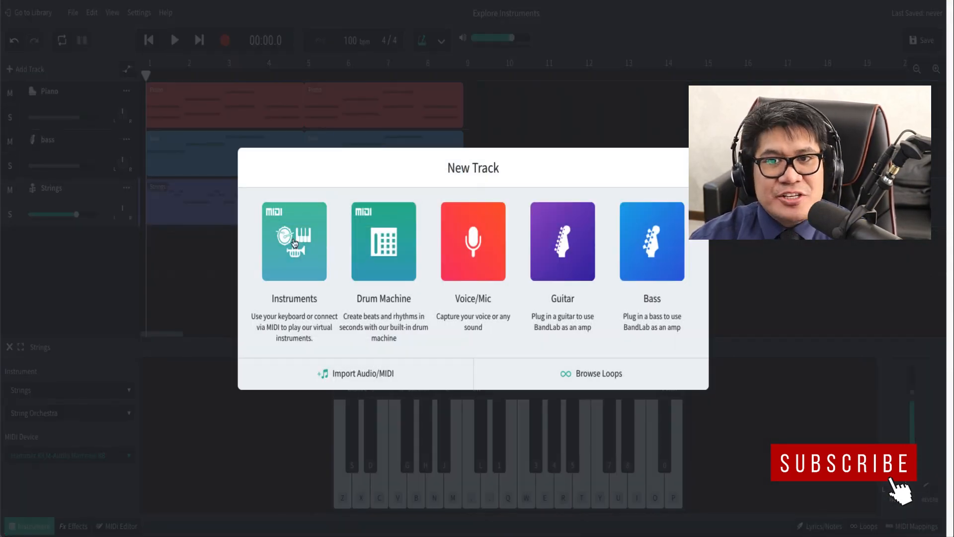
click(294, 242)
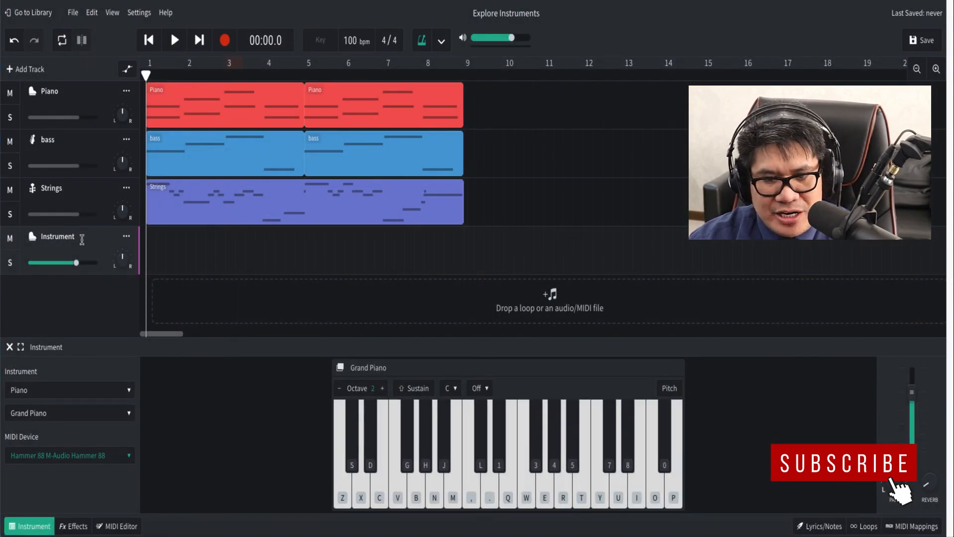
mouse_move(81, 239)
mouse_down()
mouse_move(28, 231)
mouse_move(72, 241)
mouse_up()
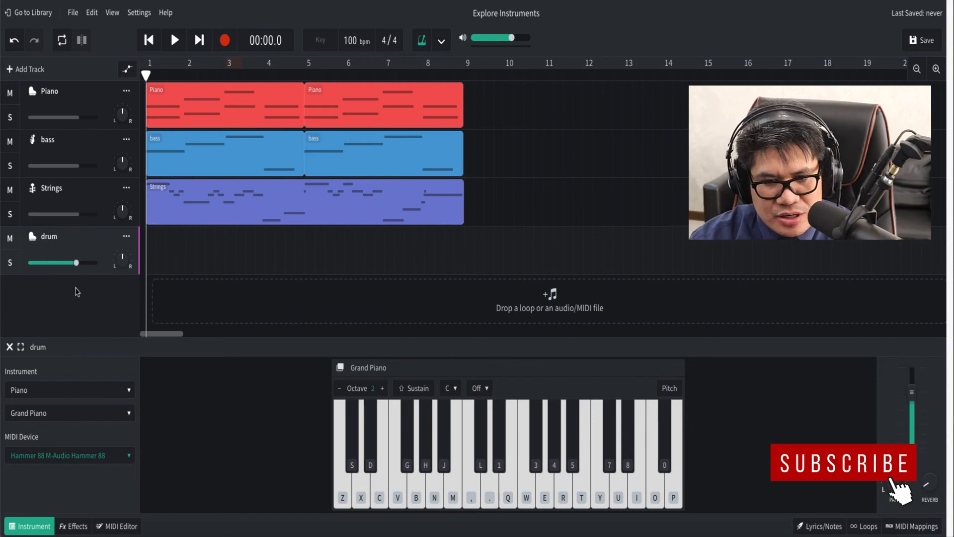
Step: Set the drum track's instrument to Drum Kits with the Classic Rock kit and try out a cymbal
click(72, 391)
click(39, 331)
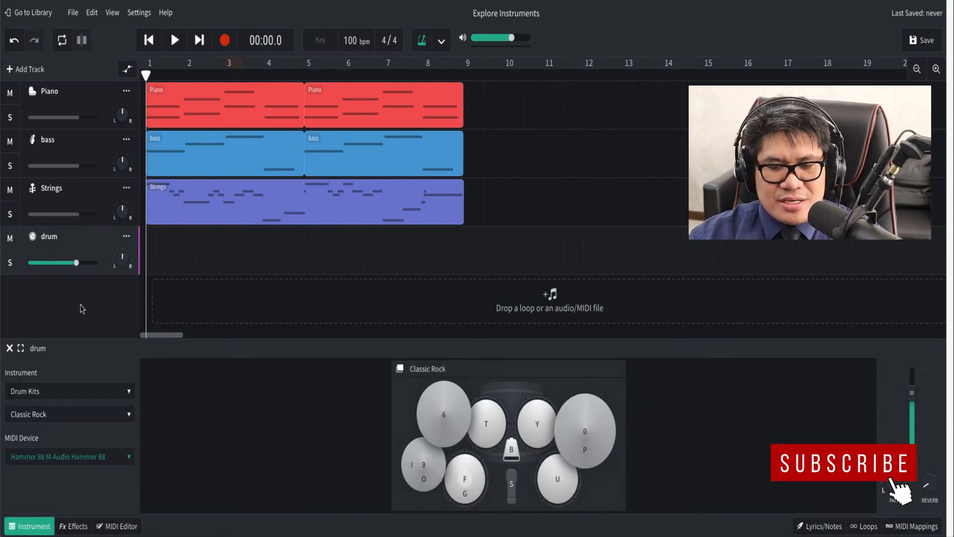
click(447, 408)
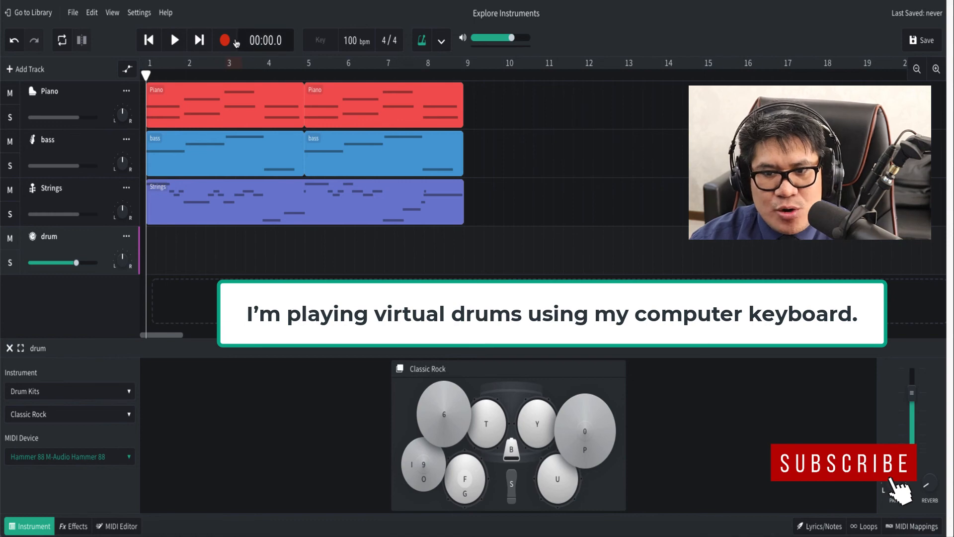
Step: Record an eight-bar part on the drum track from the project's start, using the hi-hat and both large cymbals, and stop at bar 9
click(225, 41)
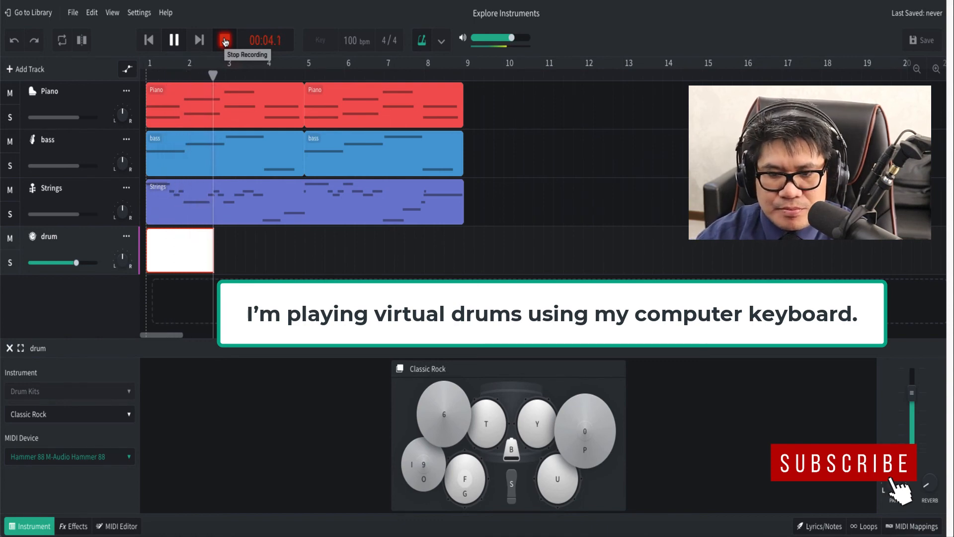
key(o)
key(o)
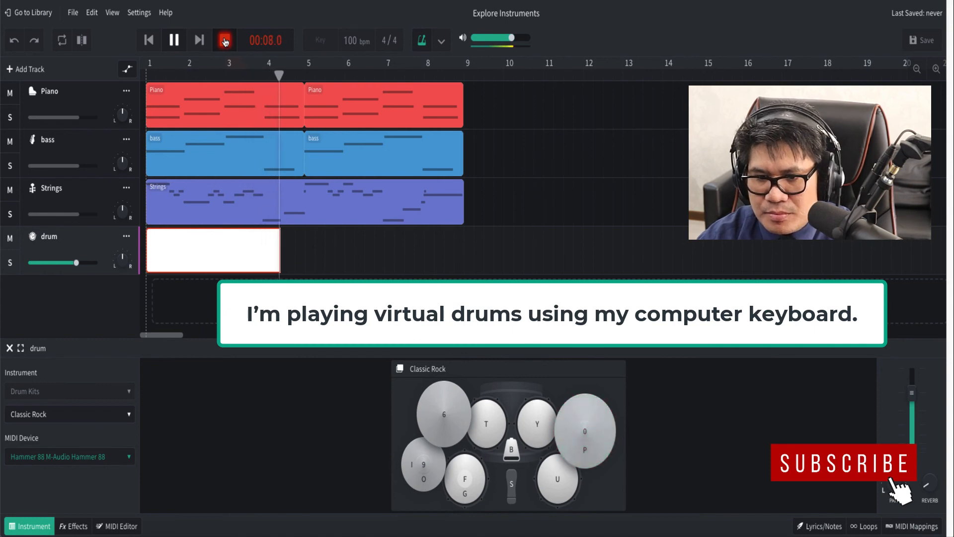
key(o)
key(6)
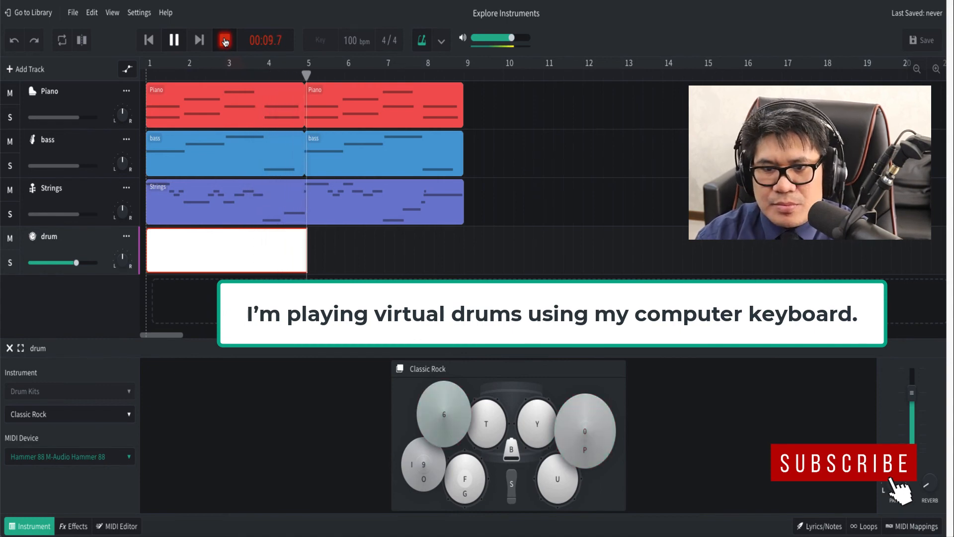
key(p)
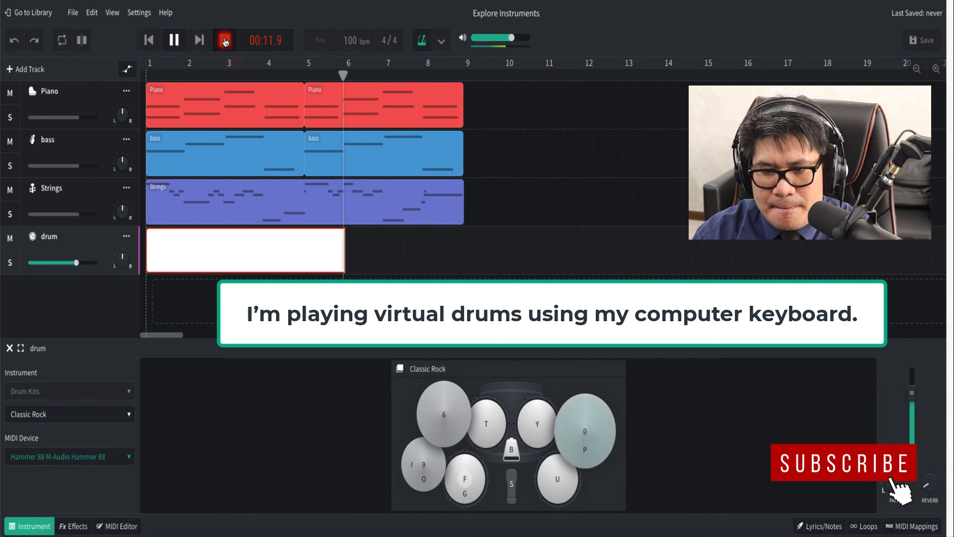
key(p)
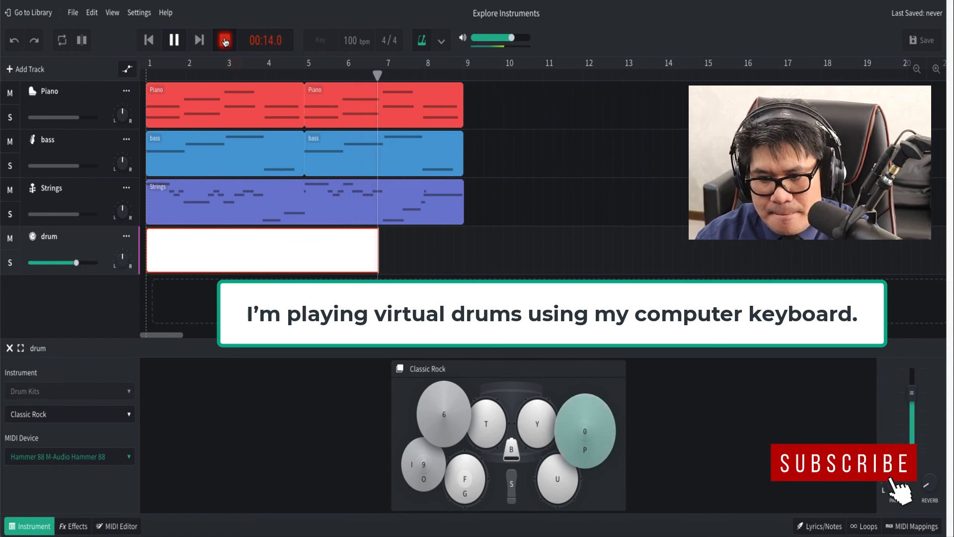
key(p)
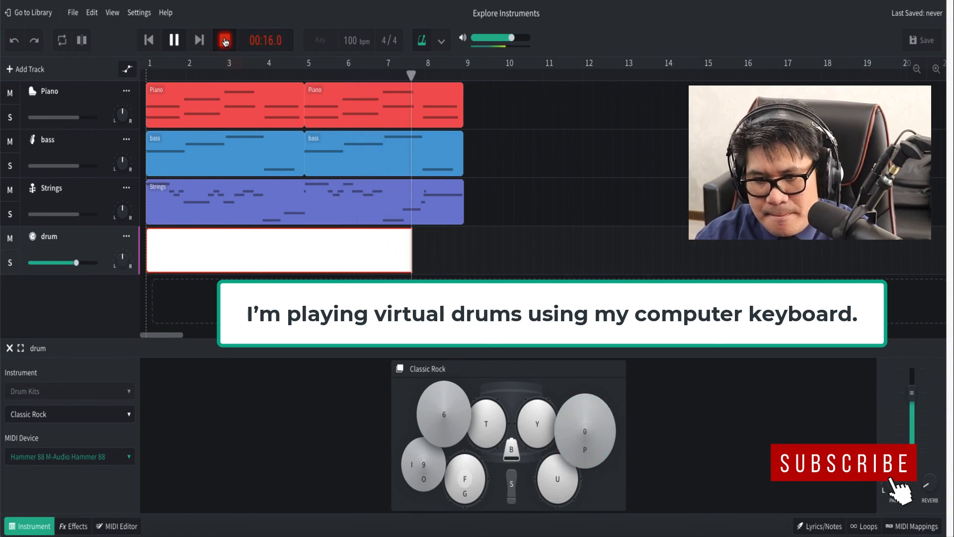
key(6)
key(6)
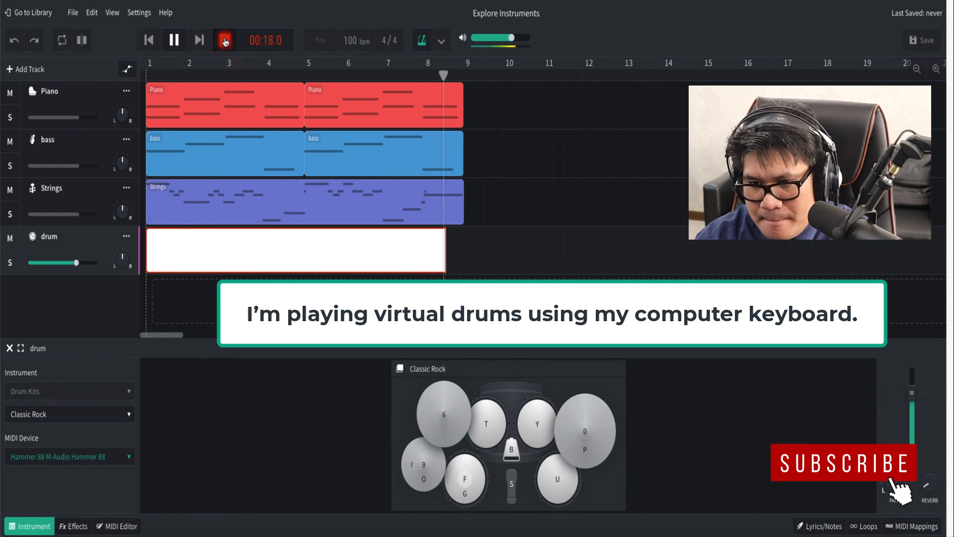
click(225, 41)
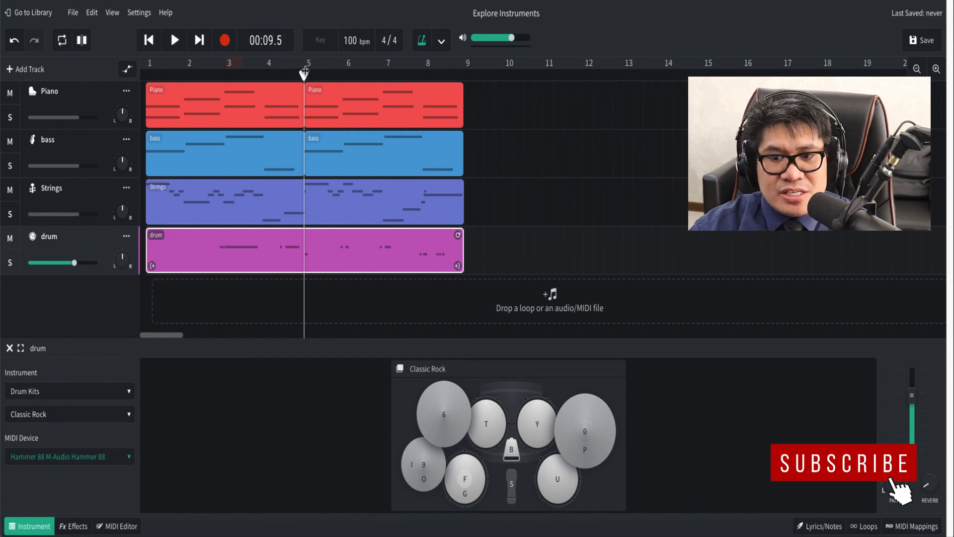
Step: Examine the drum region's editing options, such as Copy, Delete and Slice, with the playhead at bar 5
mouse_move(304, 74)
mouse_down()
mouse_move(279, 75)
mouse_move(304, 75)
mouse_up()
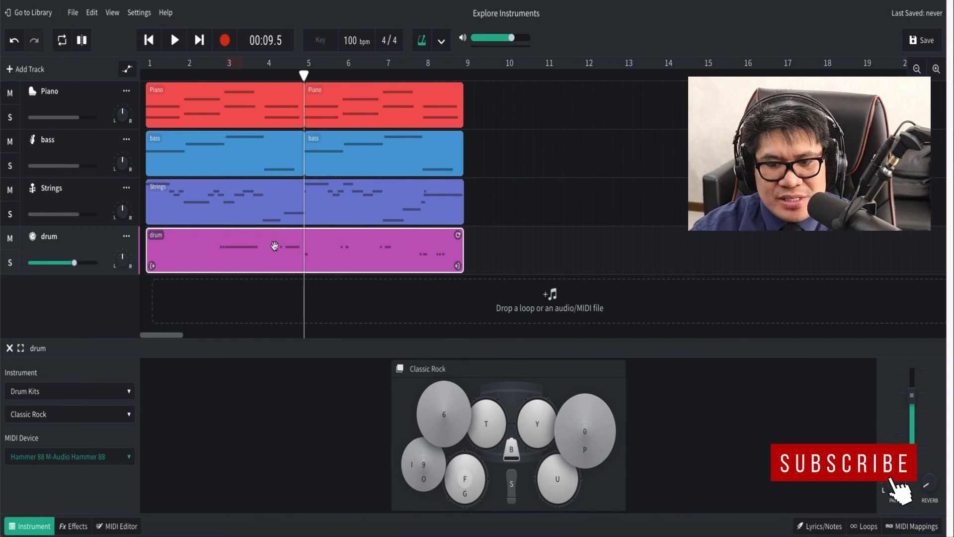
right_click(260, 251)
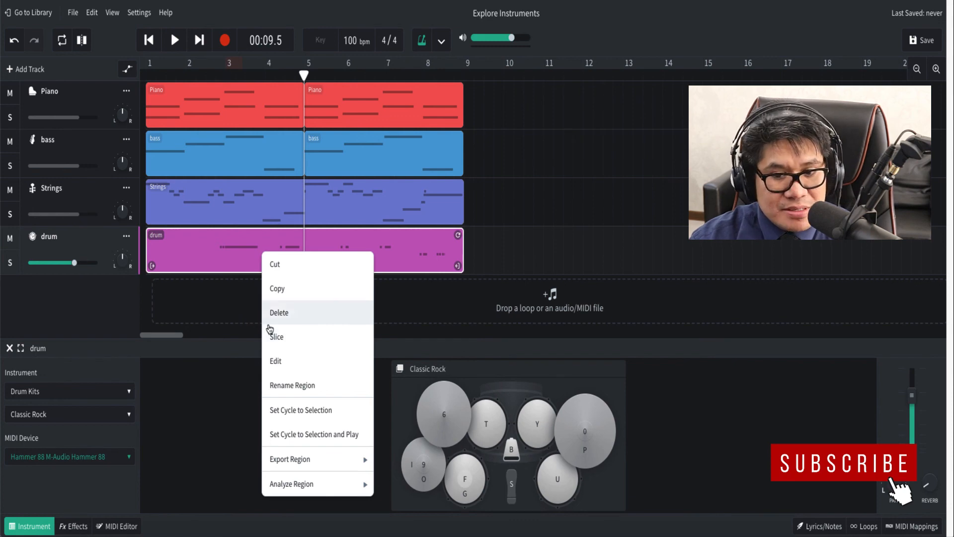
click(199, 284)
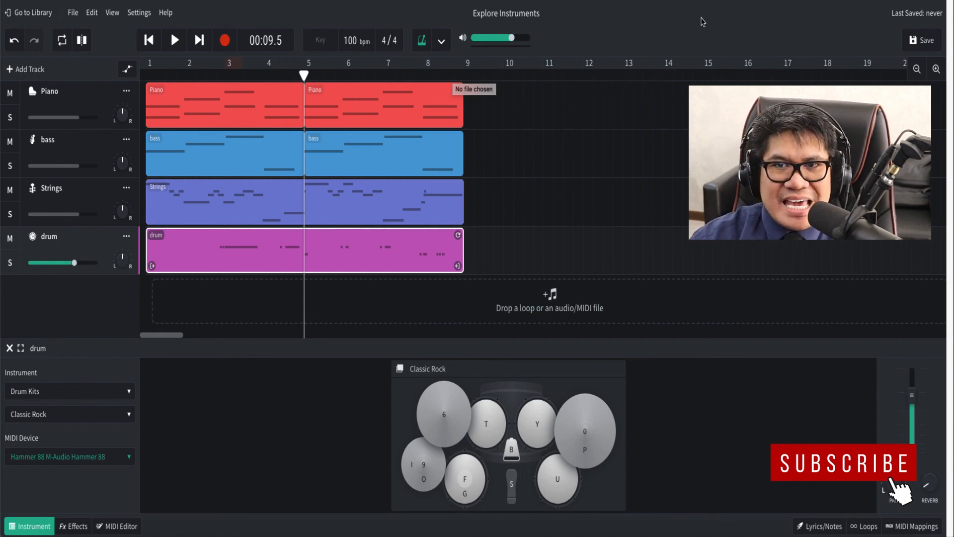
Step: Save the Explore Instruments project and return to the library of personal projects
click(923, 39)
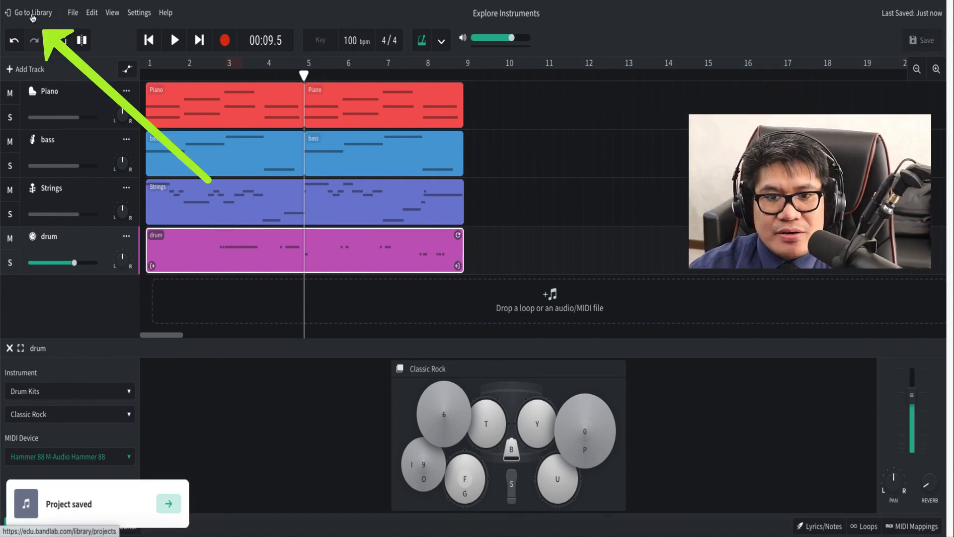
click(32, 15)
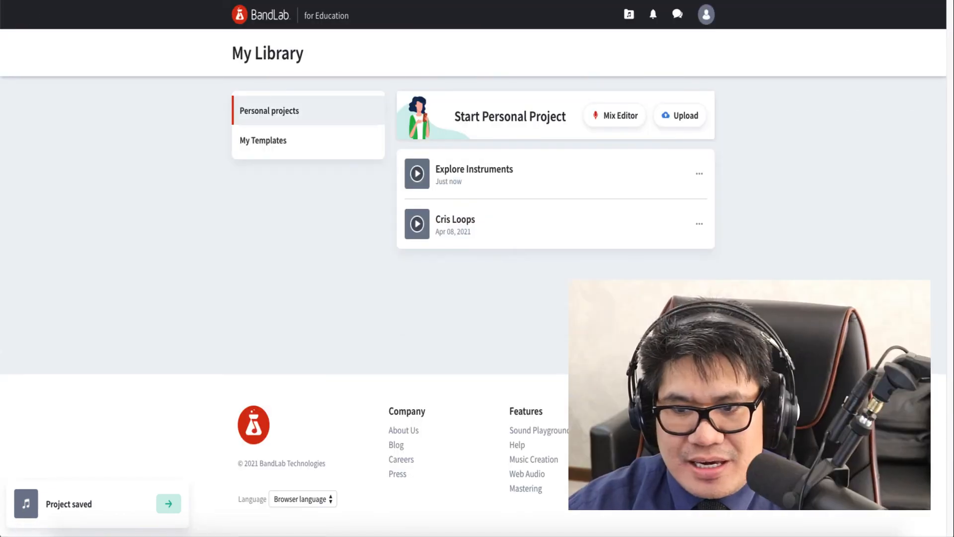